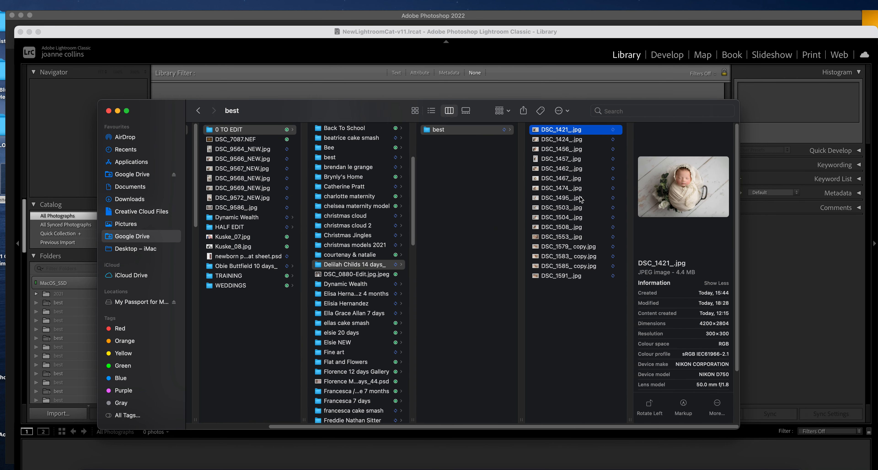
Select all sixteen newborn JPEGs in the best folder
{"action": "key", "text": "super+a"}
Drag the sixteen selected photos from Finder into Lightroom and import them
{"action": "left_click_drag", "start_coordinate": [584, 113], "coordinate": [140, 128]}
{"action": "left_click_drag", "start_coordinate": [272, 215], "coordinate": [545, 223]}
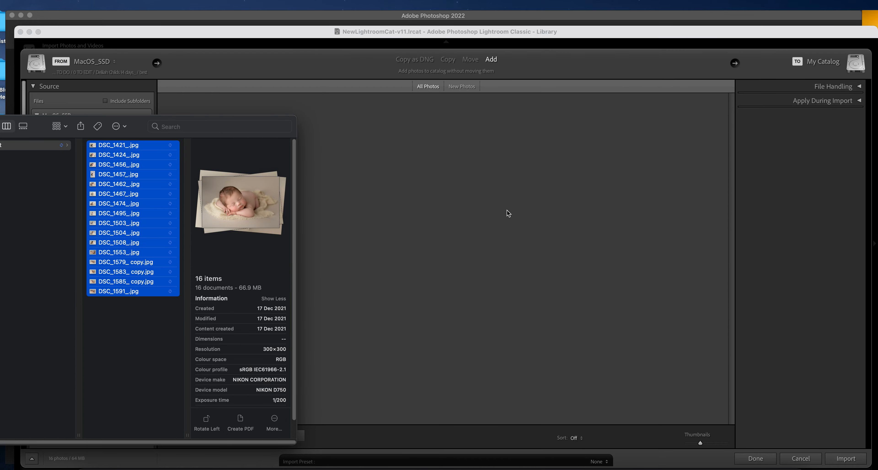
{"action": "left_click", "coordinate": [846, 460]}
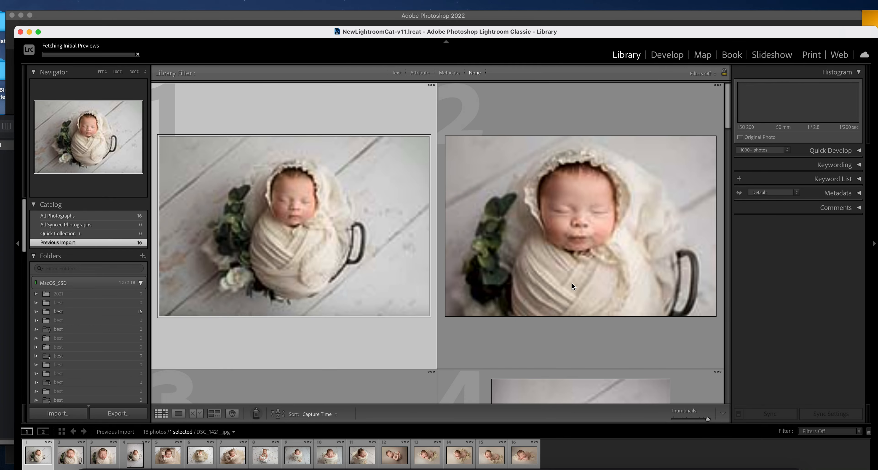
Set a six-column thumbnail grid, show All Photographs, and select all sixteen photos
{"action": "left_click", "coordinate": [691, 419]}
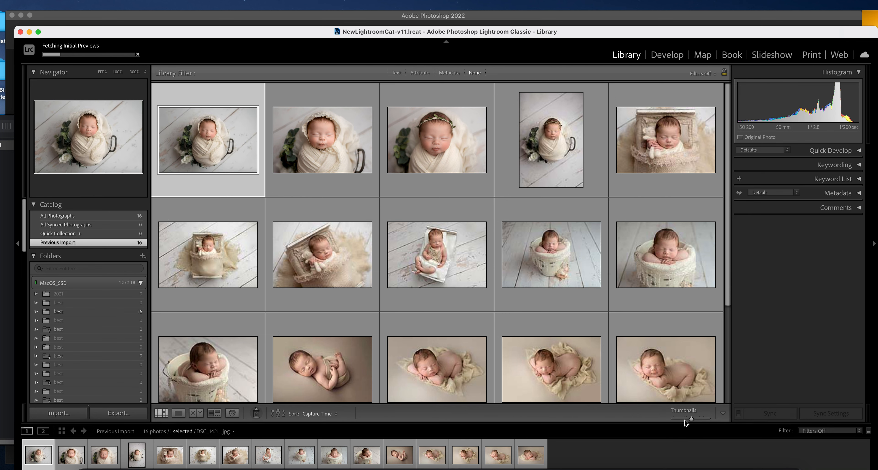
{"action": "left_click", "coordinate": [684, 420]}
{"action": "left_click", "coordinate": [691, 419]}
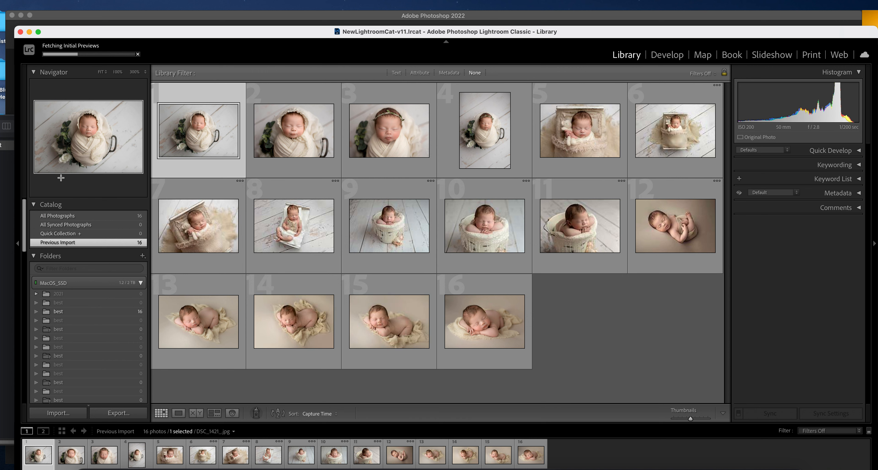
{"action": "left_click", "coordinate": [102, 218]}
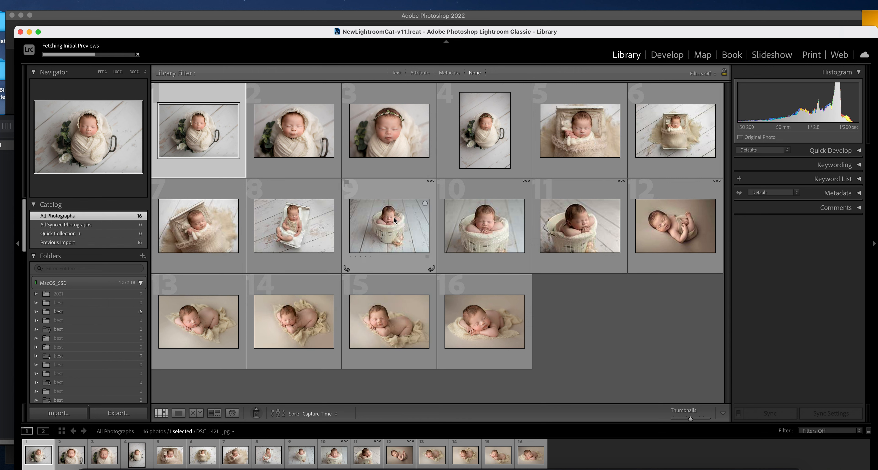
{"action": "mouse_move", "coordinate": [394, 218]}
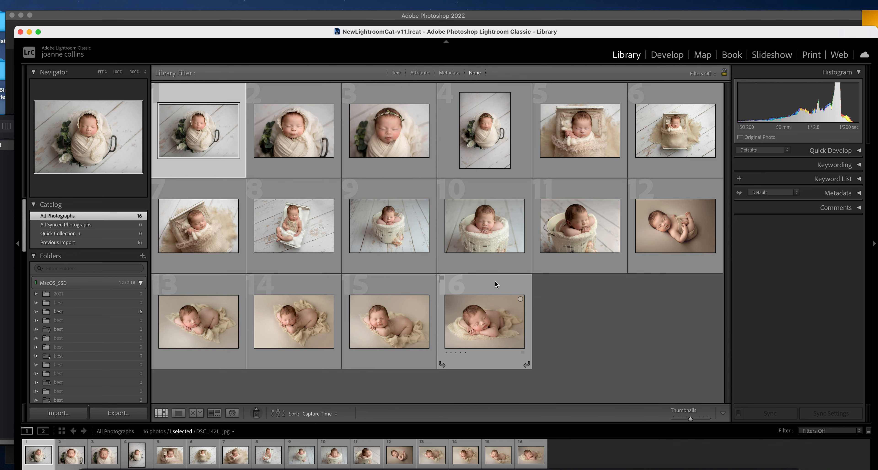
{"action": "key", "text": "super+a"}
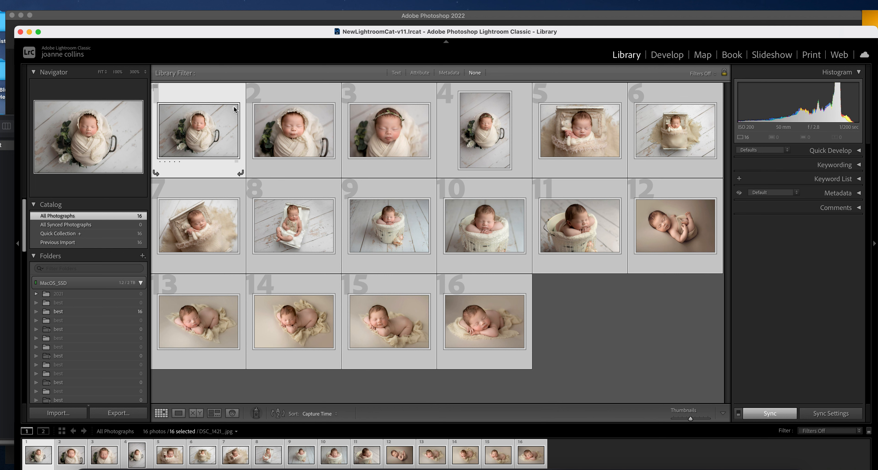
Show the Quick Collection and open its first photo in Develop
{"action": "left_click", "coordinate": [120, 235]}
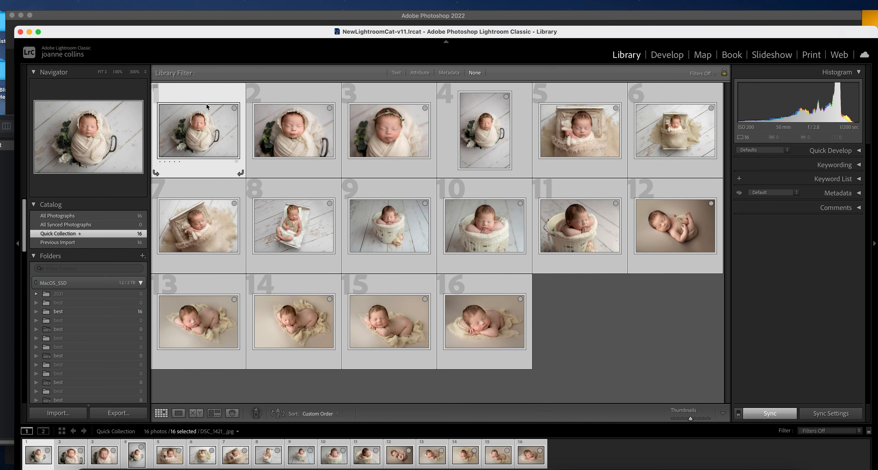
{"action": "left_click", "coordinate": [211, 92]}
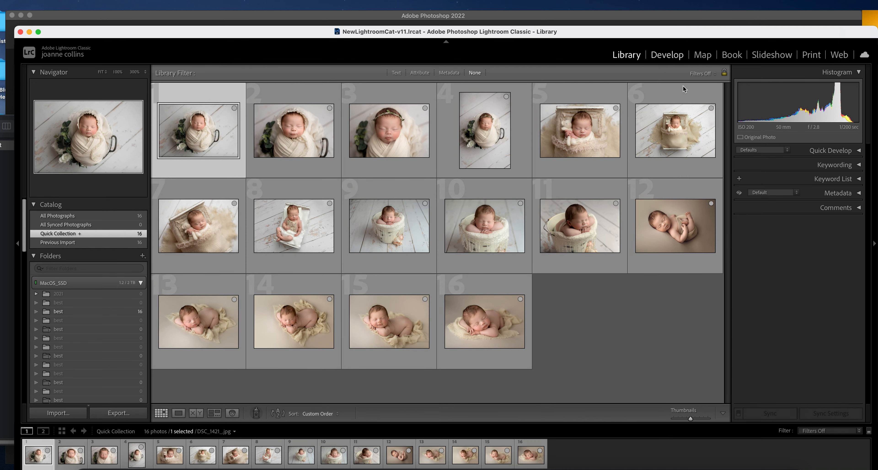
{"action": "key", "text": "d"}
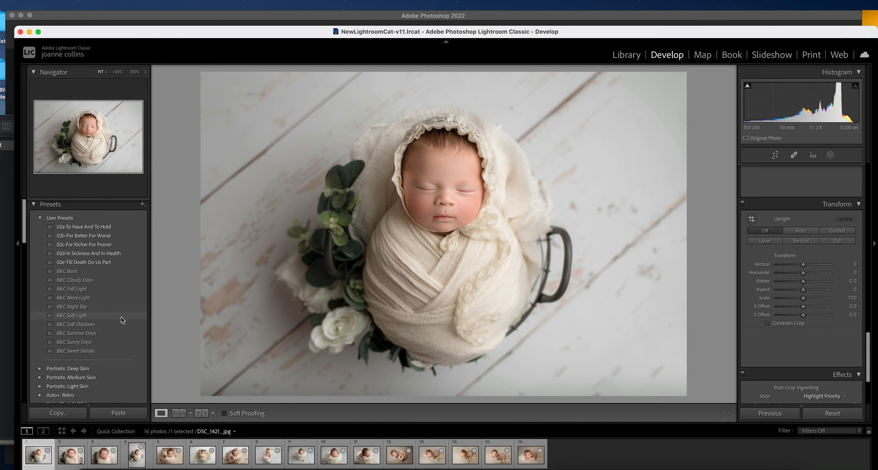
Browse the Presets panel and apply the 02b-For Better For Worse user preset
{"action": "scroll", "coordinate": [120, 306], "scroll_direction": "down", "scroll_amount": 3}
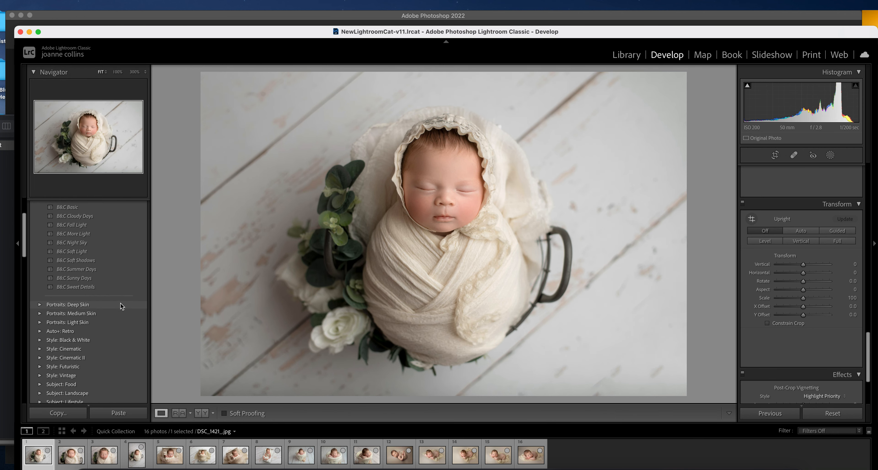
{"action": "scroll", "coordinate": [121, 304], "scroll_direction": "down", "scroll_amount": 3}
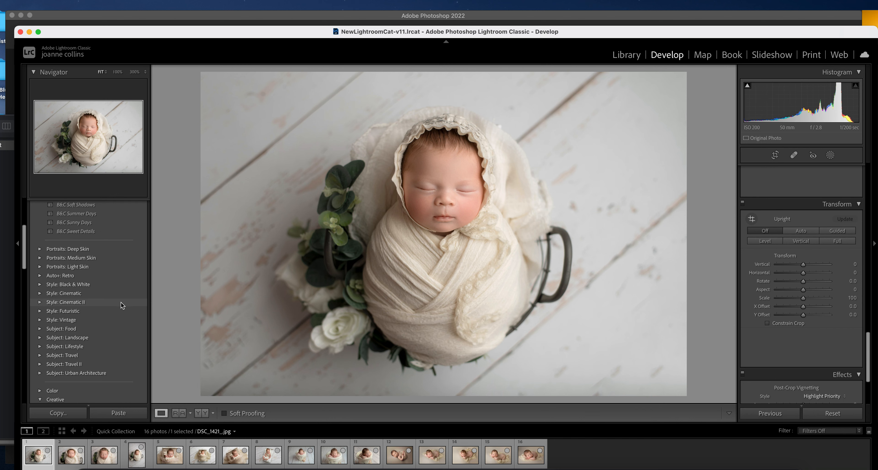
{"action": "scroll", "coordinate": [108, 315], "scroll_direction": "down", "scroll_amount": 2}
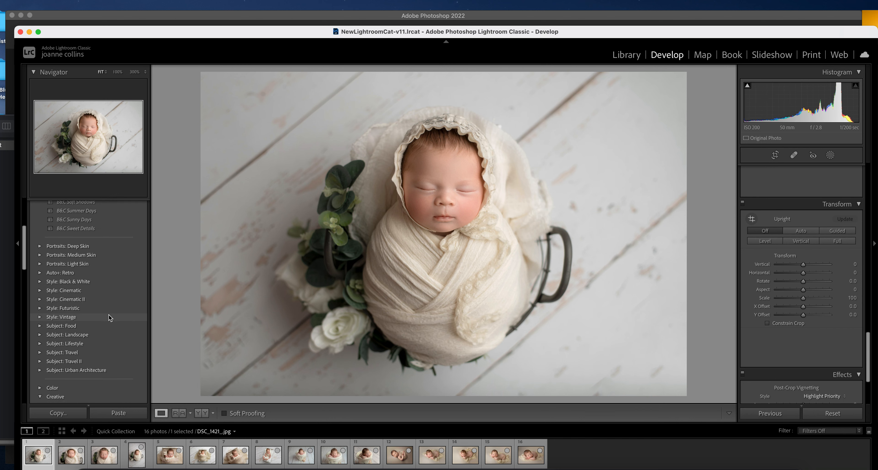
{"action": "scroll", "coordinate": [107, 314], "scroll_direction": "down", "scroll_amount": 1}
{"action": "scroll", "coordinate": [108, 315], "scroll_direction": "down", "scroll_amount": 10}
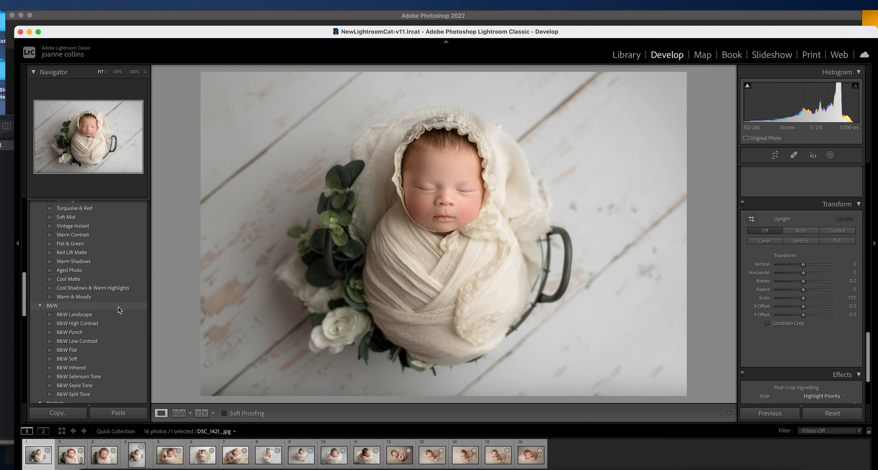
{"action": "scroll", "coordinate": [118, 307], "scroll_direction": "down", "scroll_amount": 10}
{"action": "scroll", "coordinate": [113, 299], "scroll_direction": "down", "scroll_amount": 12}
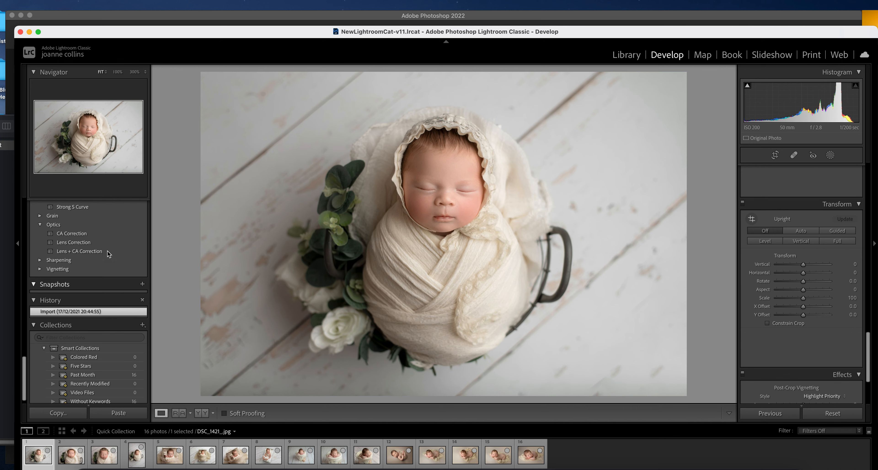
{"action": "scroll", "coordinate": [110, 255], "scroll_direction": "up", "scroll_amount": 8}
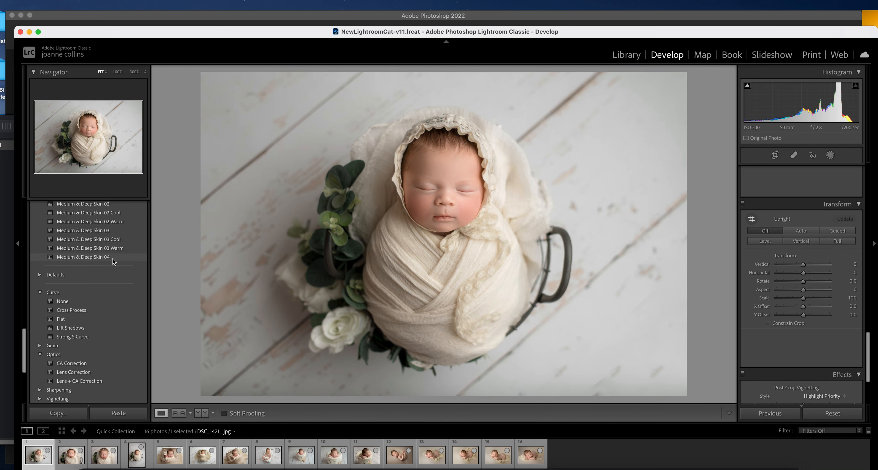
{"action": "scroll", "coordinate": [113, 260], "scroll_direction": "up", "scroll_amount": 11}
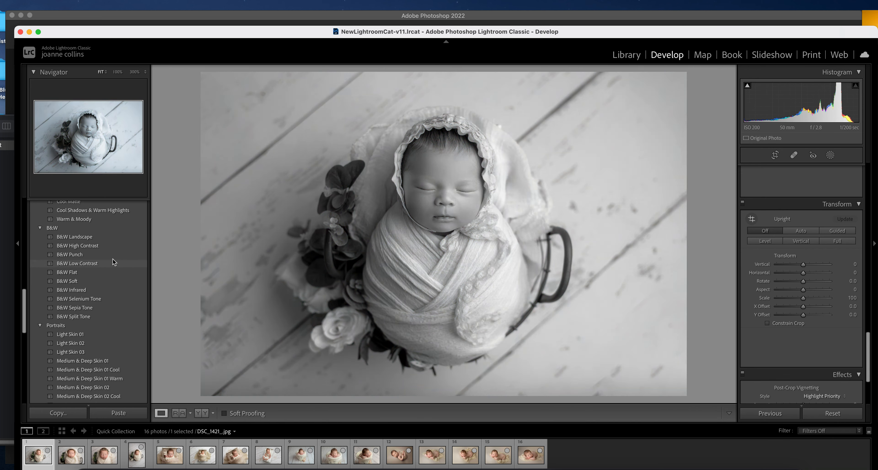
{"action": "scroll", "coordinate": [113, 261], "scroll_direction": "up", "scroll_amount": 14}
{"action": "scroll", "coordinate": [113, 262], "scroll_direction": "up", "scroll_amount": 5}
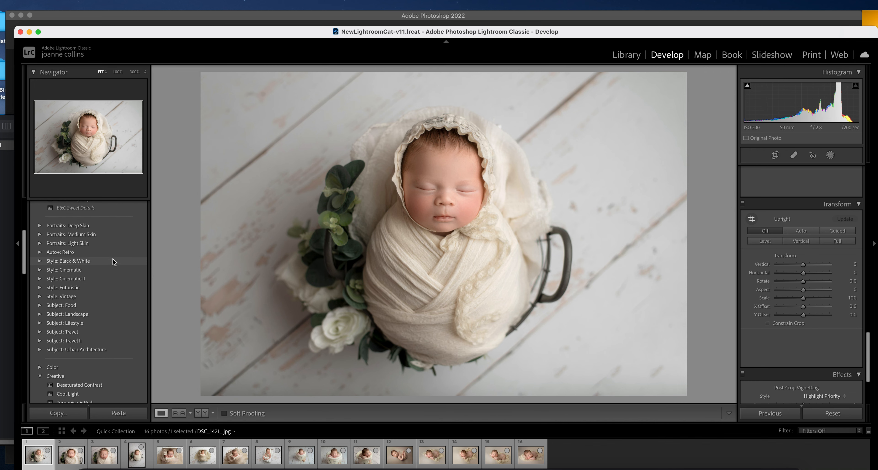
{"action": "scroll", "coordinate": [113, 261], "scroll_direction": "up", "scroll_amount": 3}
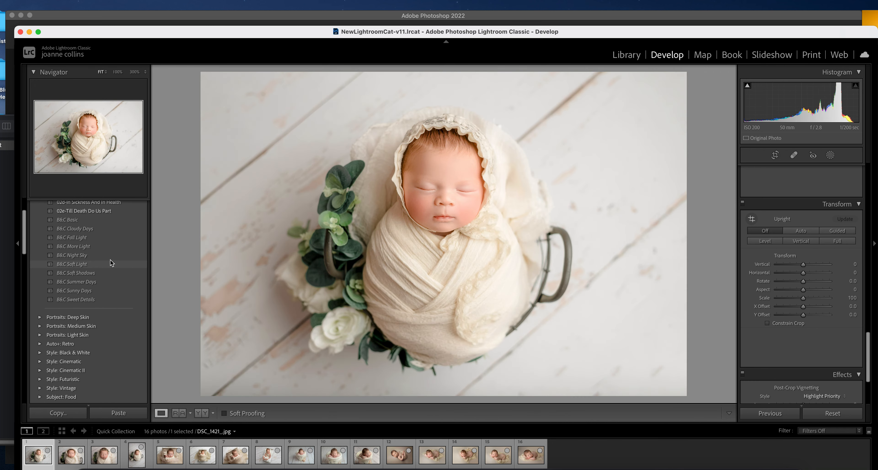
{"action": "scroll", "coordinate": [97, 264], "scroll_direction": "up", "scroll_amount": 4}
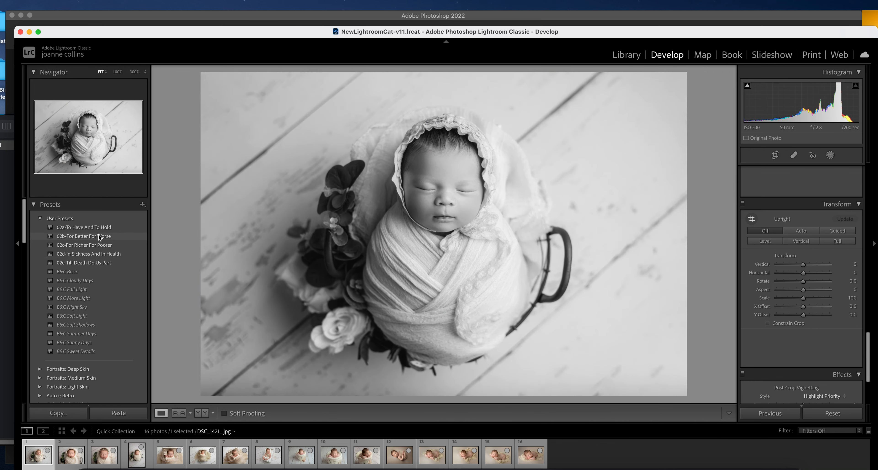
{"action": "left_click", "coordinate": [100, 238]}
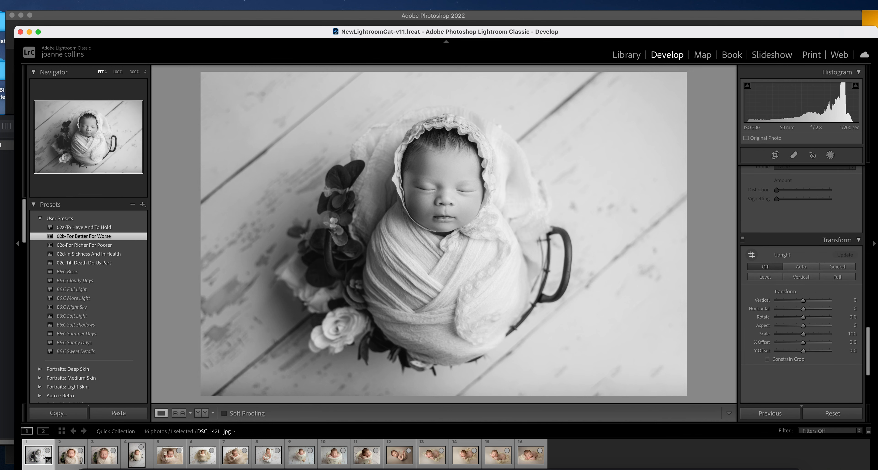
Retune the Basic panel: Clarity +5, Blacks -11, Exposure +0.10, and adjust Contrast
{"action": "left_click_drag", "start_coordinate": [661, 33], "coordinate": [636, 36]}
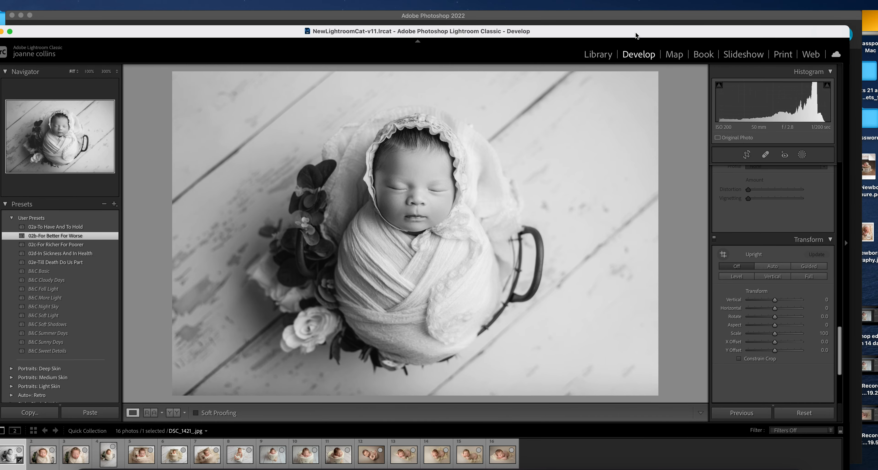
{"action": "left_click_drag", "start_coordinate": [838, 348], "coordinate": [833, 91]}
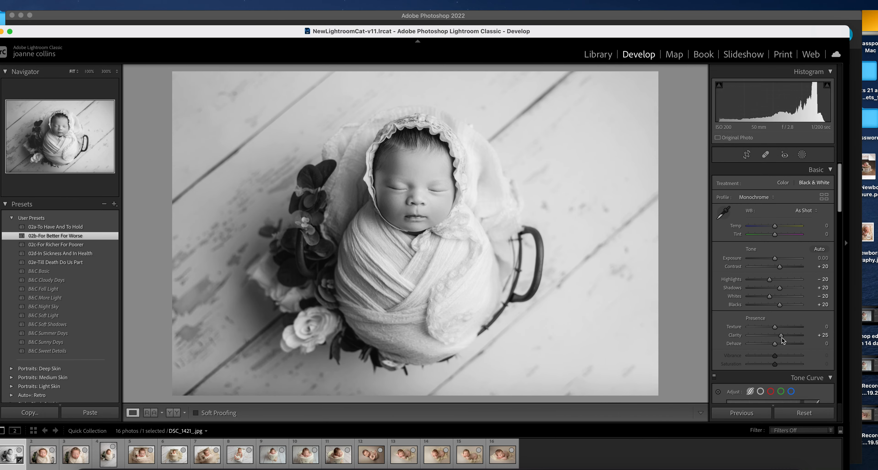
{"action": "left_click_drag", "start_coordinate": [780, 337], "coordinate": [774, 337]}
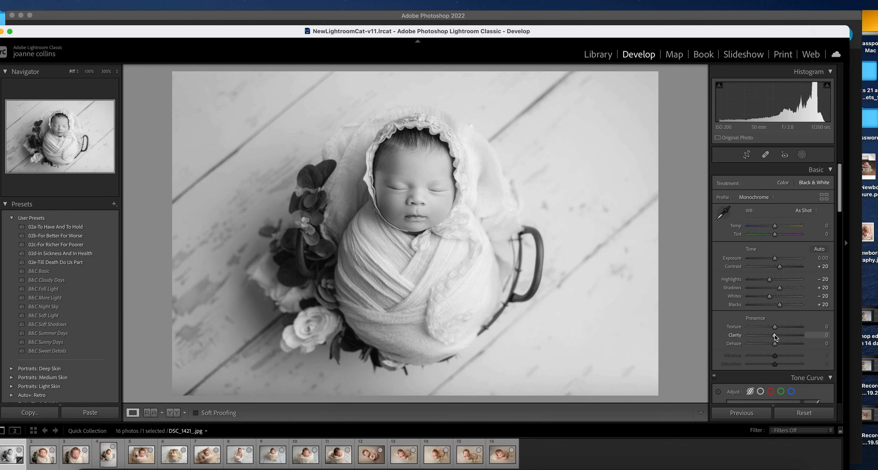
{"action": "left_click_drag", "start_coordinate": [778, 269], "coordinate": [777, 270]}
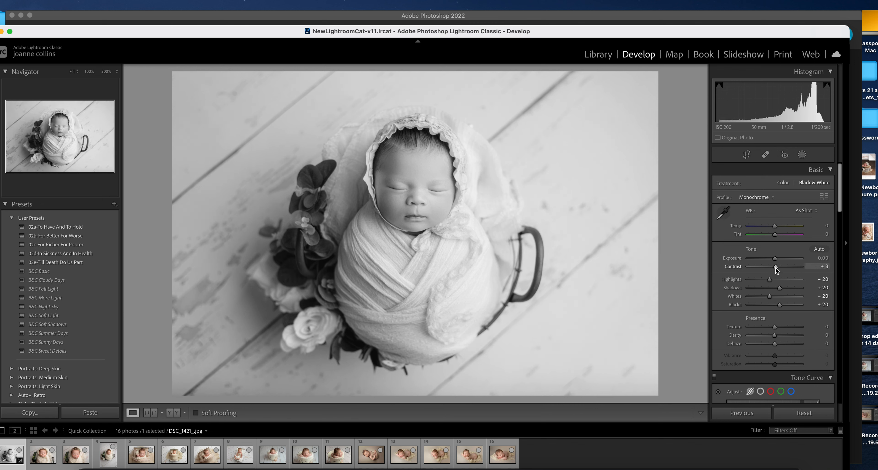
{"action": "mouse_move", "coordinate": [780, 305]}
{"action": "left_mouse_down"}
{"action": "mouse_move", "coordinate": [772, 306]}
{"action": "mouse_move", "coordinate": [770, 289]}
{"action": "mouse_move", "coordinate": [781, 291]}
{"action": "left_mouse_up"}
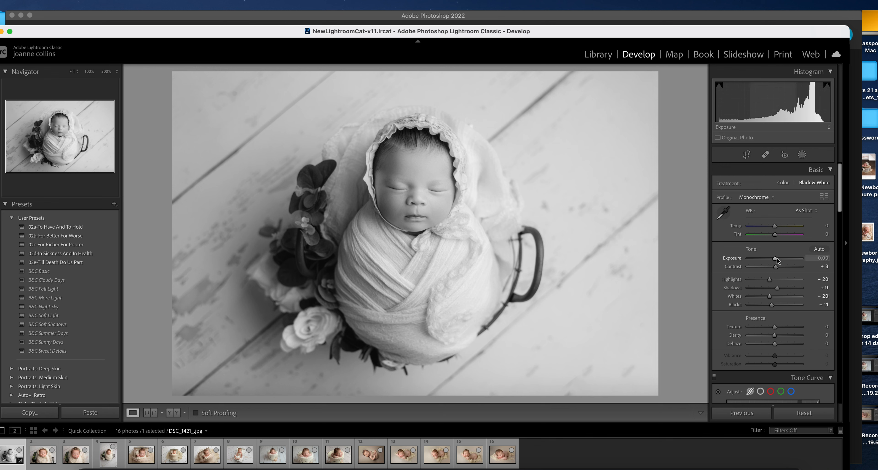
{"action": "left_click_drag", "start_coordinate": [776, 259], "coordinate": [765, 306]}
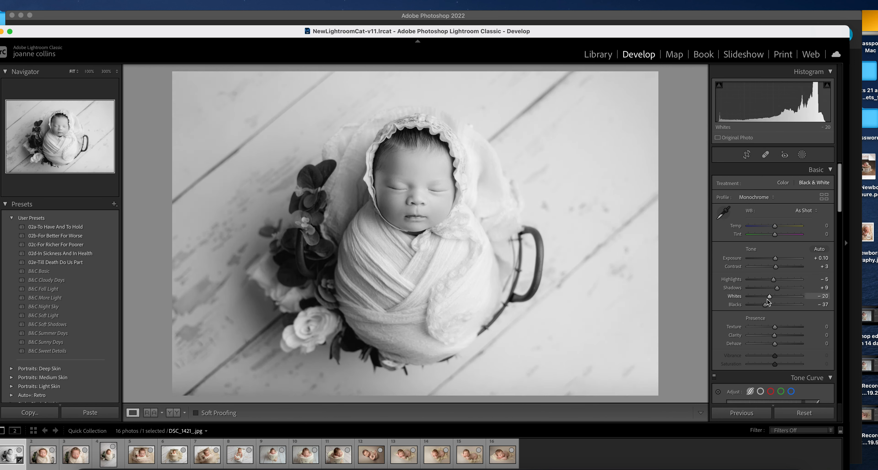
Raise luminance noise reduction in the Detail panel
{"action": "left_click_drag", "start_coordinate": [841, 196], "coordinate": [832, 309]}
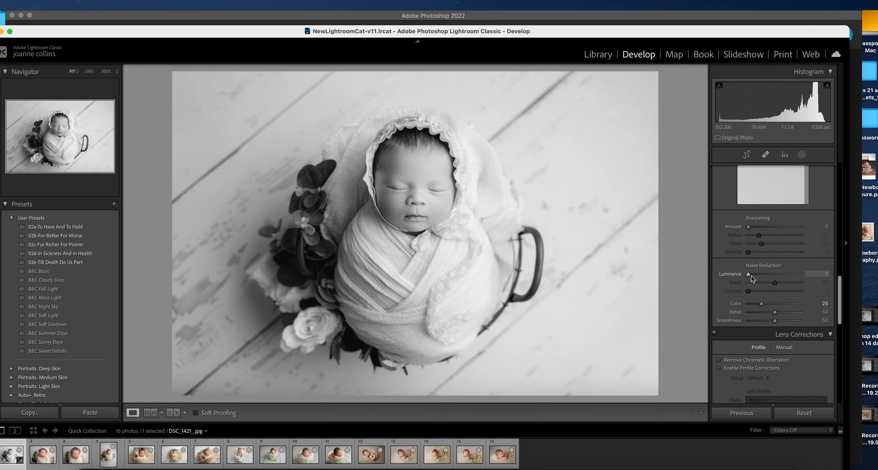
{"action": "left_click_drag", "start_coordinate": [753, 279], "coordinate": [776, 294]}
{"action": "left_click_drag", "start_coordinate": [842, 298], "coordinate": [840, 171]}
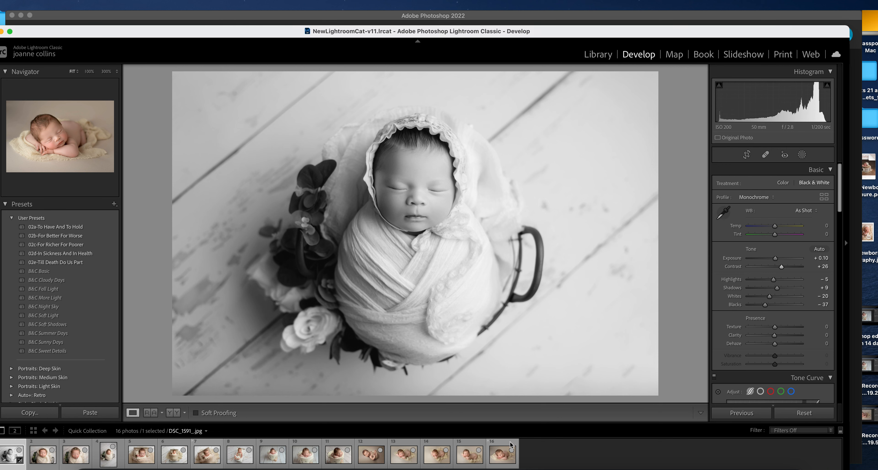
Sync the first photo's settings to all sixteen newborn photos
{"action": "key", "text": "super+a"}
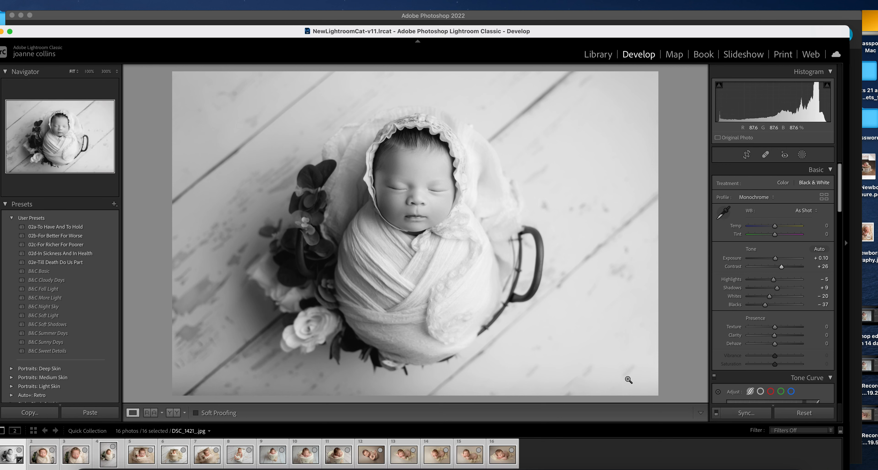
{"action": "left_click", "coordinate": [746, 413]}
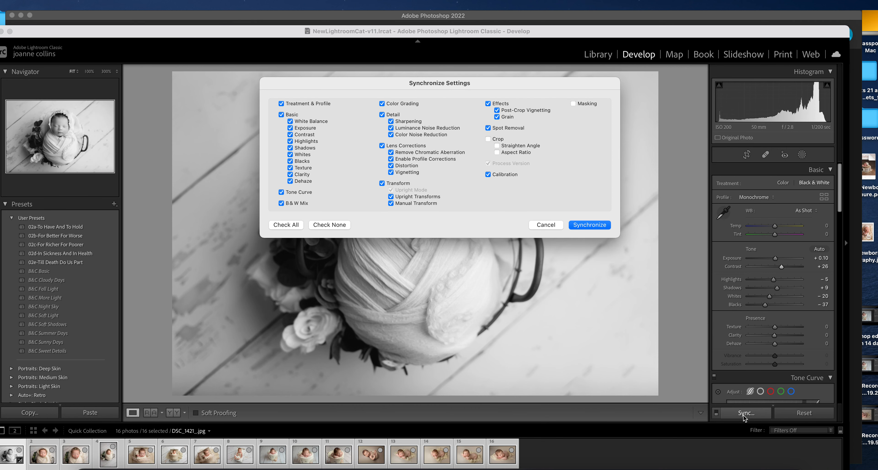
{"action": "left_click", "coordinate": [583, 226]}
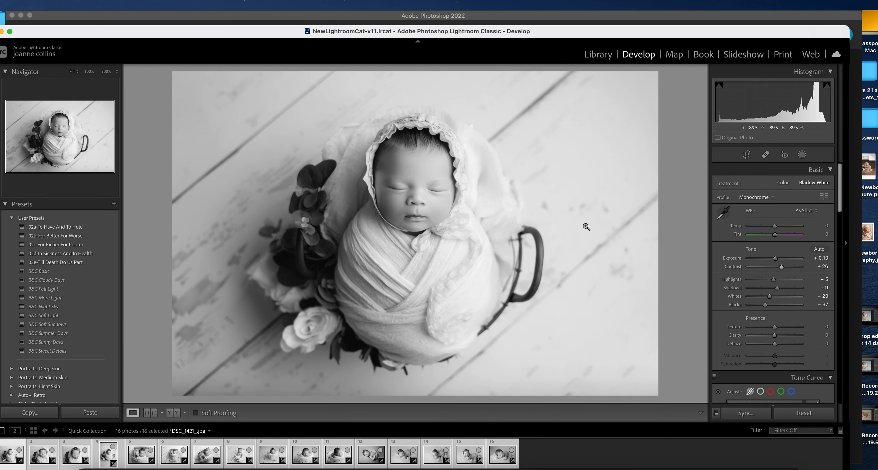
On the second photo, undo a Shadows change and set Blacks to -64
{"action": "left_click_drag", "start_coordinate": [298, 34], "coordinate": [327, 35]}
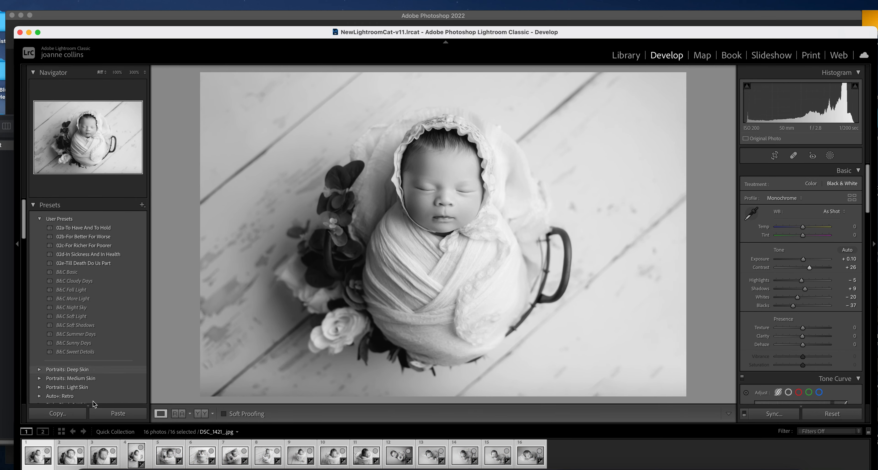
{"action": "left_click", "coordinate": [73, 455]}
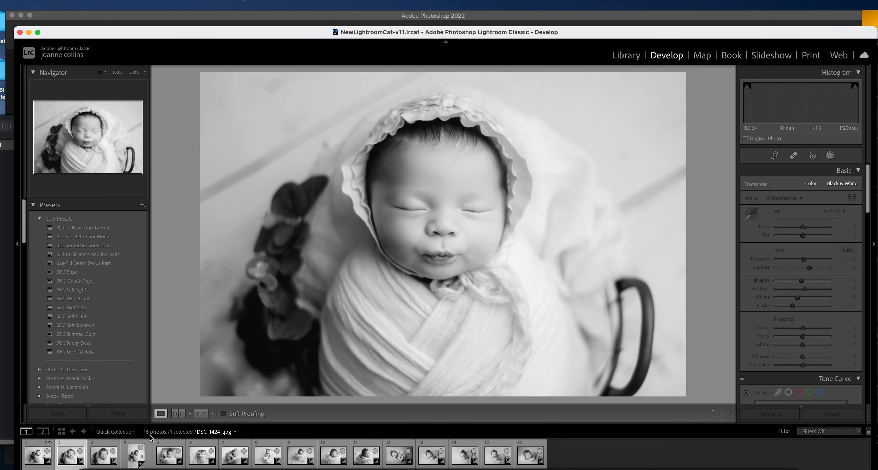
{"action": "left_click_drag", "start_coordinate": [805, 290], "coordinate": [793, 291]}
{"action": "key", "text": "super+z"}
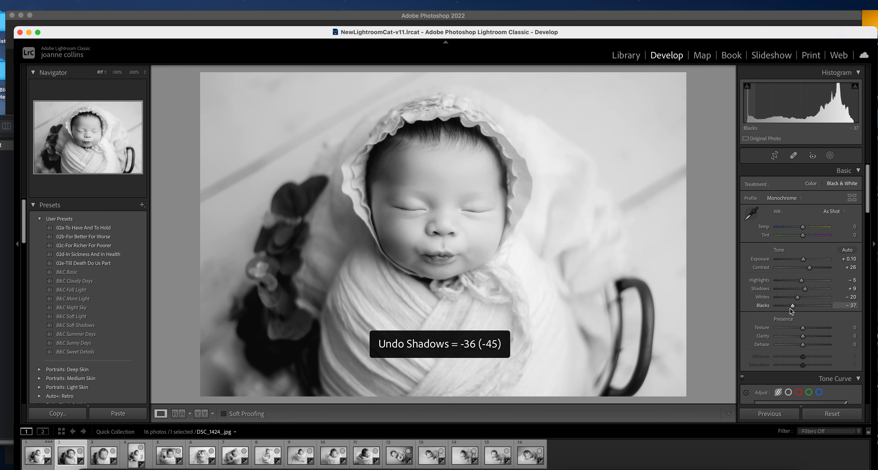
{"action": "left_click", "coordinate": [785, 306]}
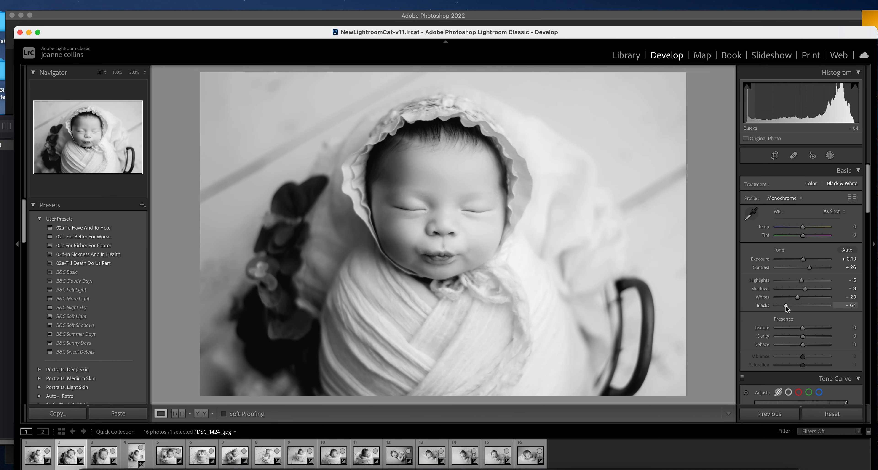
On photo three, set Contrast +44, Highlights +22 and Blacks -58
{"action": "key", "text": "Right"}
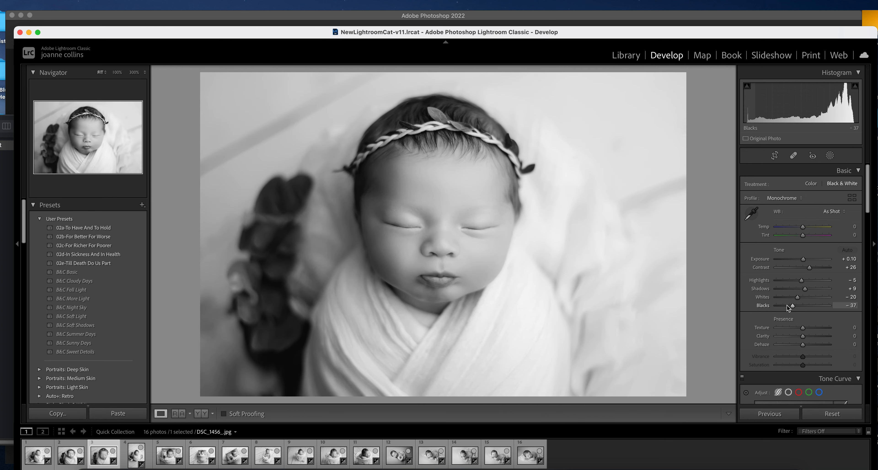
{"action": "left_click", "coordinate": [814, 267]}
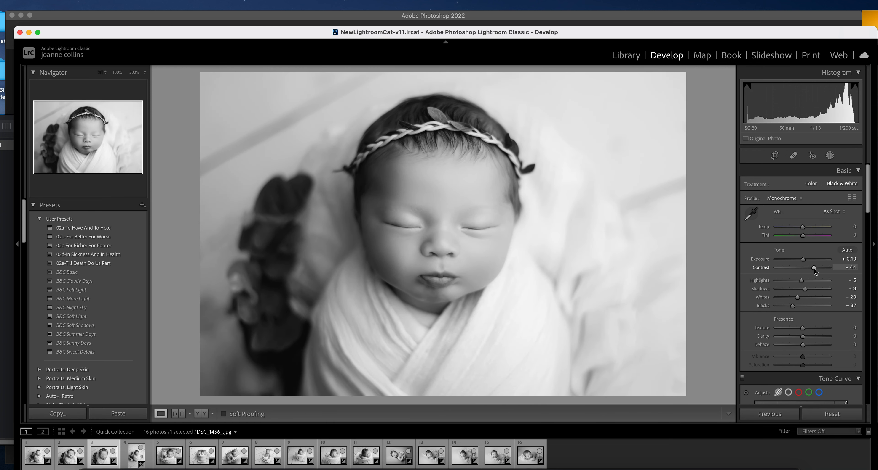
{"action": "left_click", "coordinate": [806, 280]}
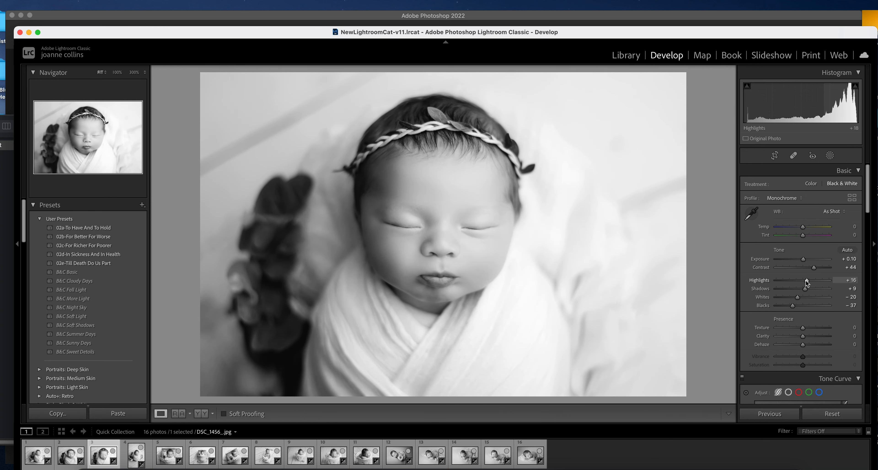
{"action": "left_click_drag", "start_coordinate": [789, 306], "coordinate": [787, 309]}
{"action": "left_click", "coordinate": [803, 281]}
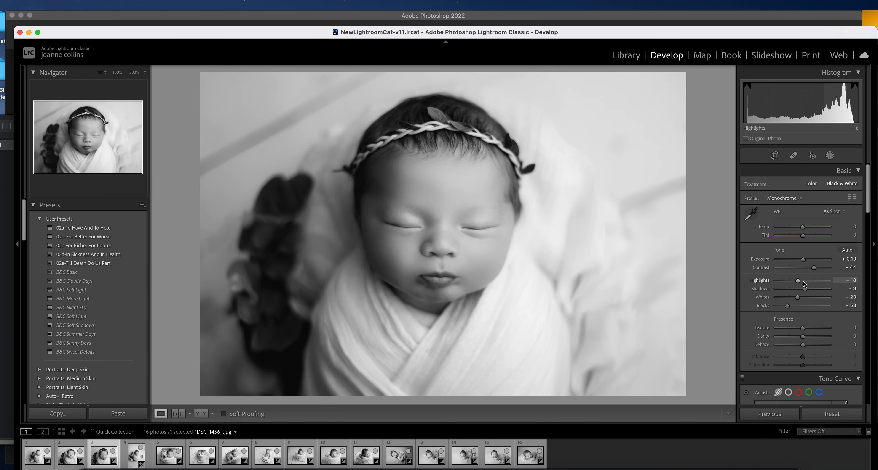
{"action": "left_click", "coordinate": [808, 282]}
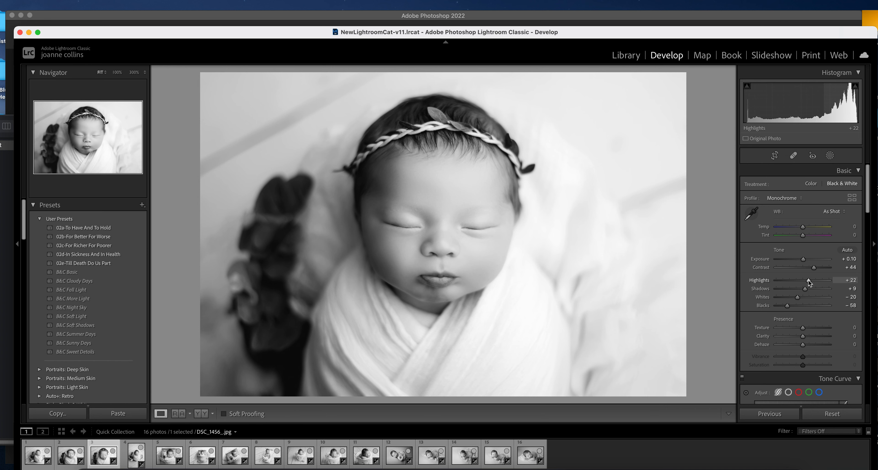
On photo four, lift Shadows to +30 and deepen Blacks to -61
{"action": "key", "text": "Right"}
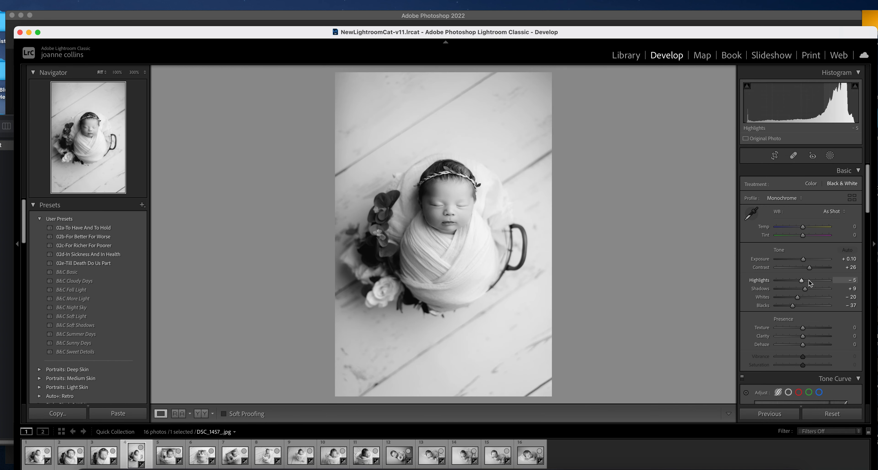
{"action": "left_click", "coordinate": [810, 290]}
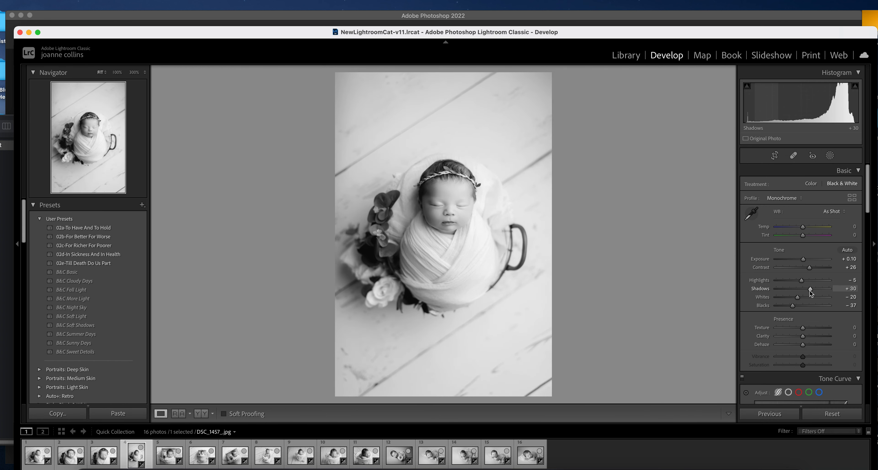
{"action": "left_click", "coordinate": [785, 306]}
On photo five, set Highlights +27, Blacks -72 and Contrast +42
{"action": "key", "text": "Right"}
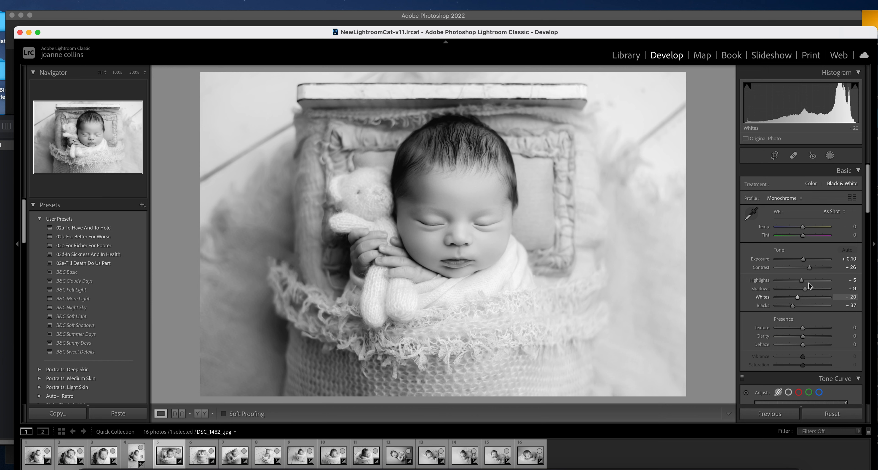
{"action": "left_click", "coordinate": [810, 281]}
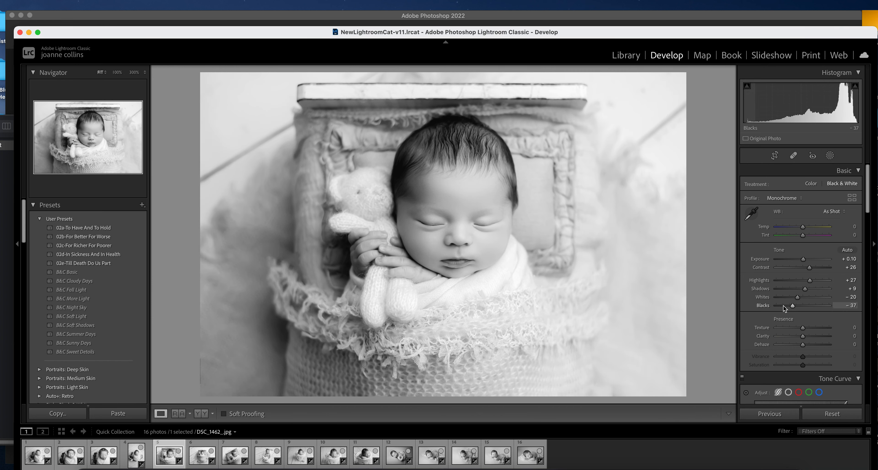
{"action": "left_click_drag", "start_coordinate": [783, 306], "coordinate": [789, 307]}
{"action": "left_click_drag", "start_coordinate": [783, 307], "coordinate": [784, 309]}
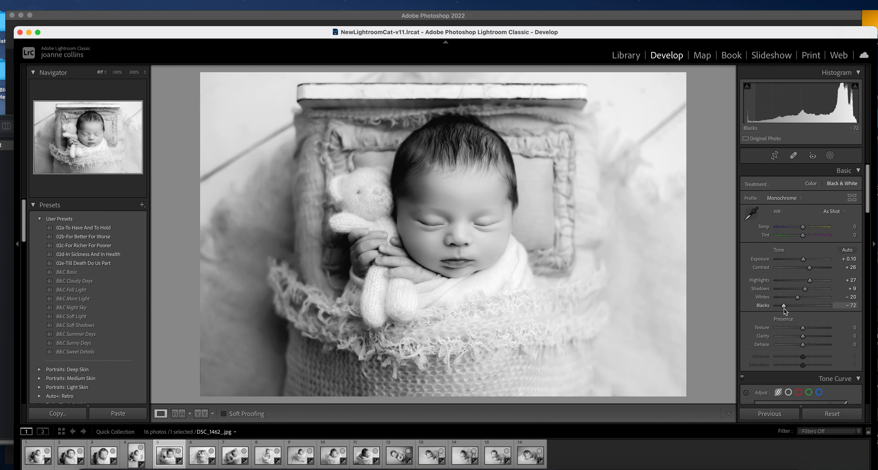
{"action": "left_click_drag", "start_coordinate": [809, 268], "coordinate": [814, 272]}
{"action": "key", "text": "Right"}
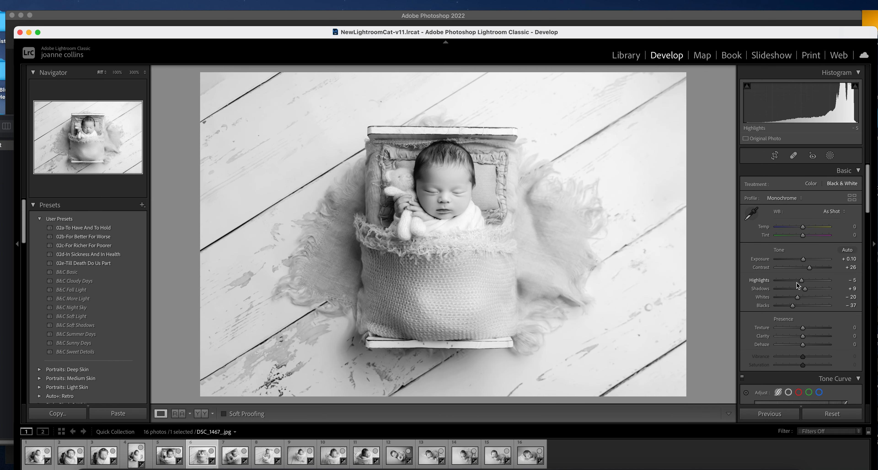
Darken photo six's exposure, then give photo seven Contrast +83 and Highlights +22
{"action": "left_click_drag", "start_coordinate": [803, 259], "coordinate": [812, 289]}
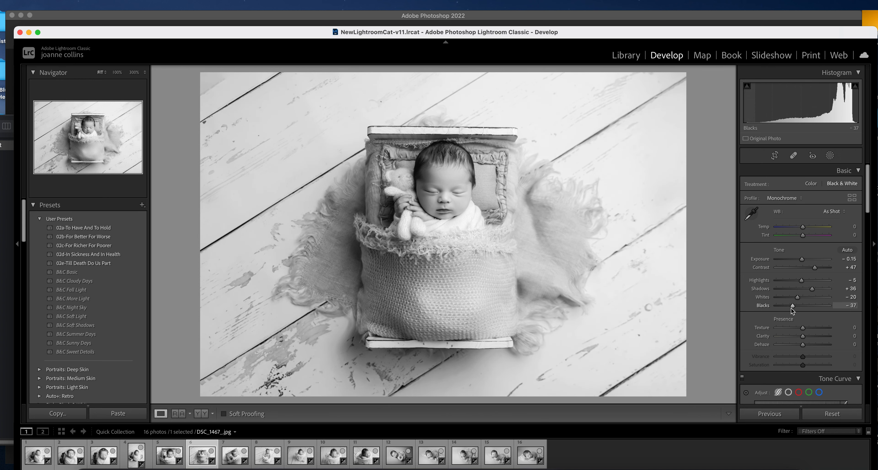
{"action": "key", "text": "Right"}
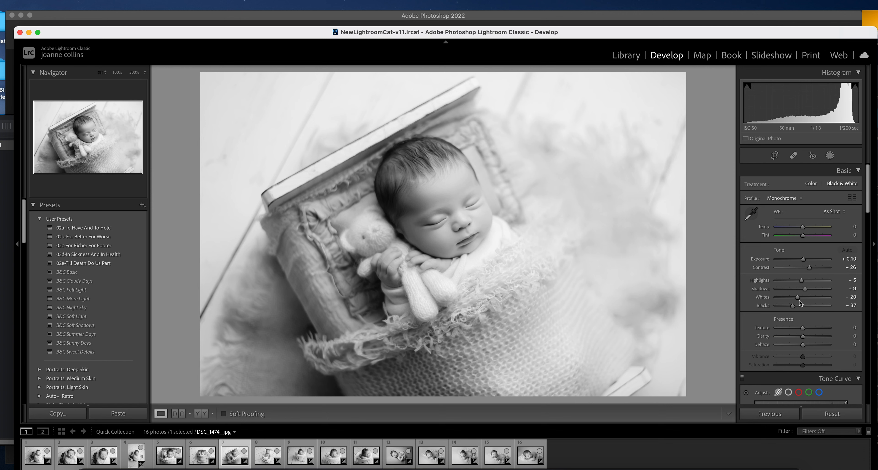
{"action": "left_click_drag", "start_coordinate": [809, 268], "coordinate": [819, 269]}
{"action": "left_click", "coordinate": [824, 271]}
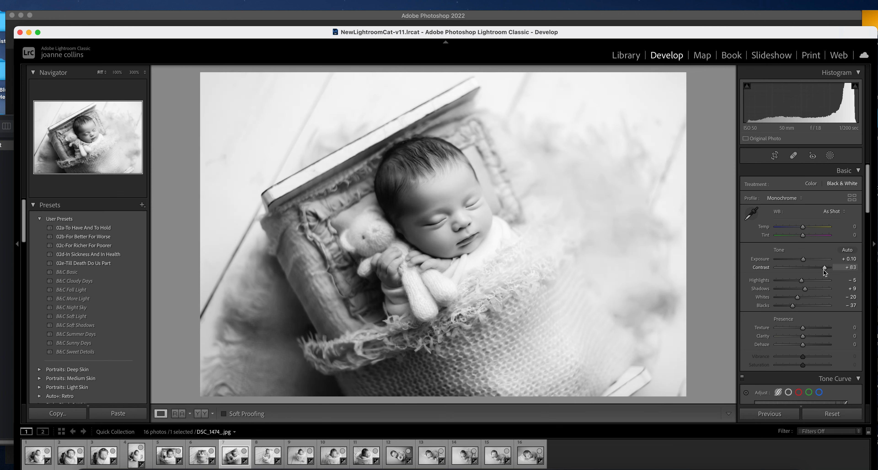
{"action": "left_click", "coordinate": [809, 281]}
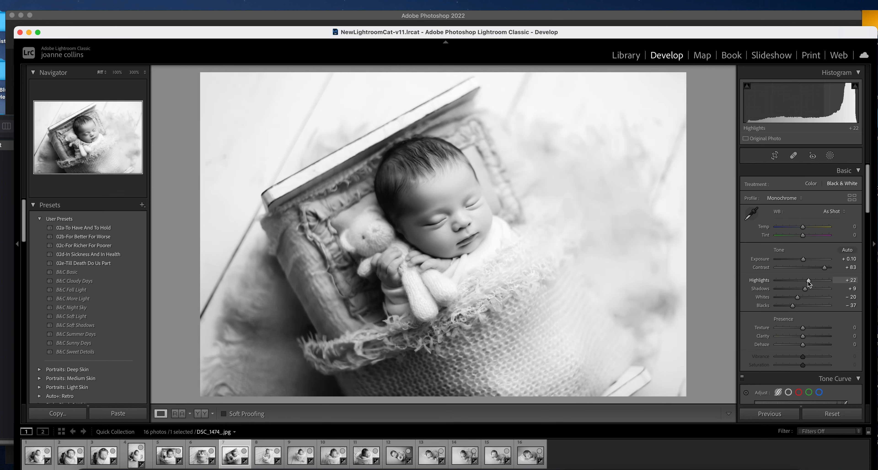
Lower photo seven's luminance noise reduction to 18
{"action": "left_click_drag", "start_coordinate": [865, 209], "coordinate": [862, 310]}
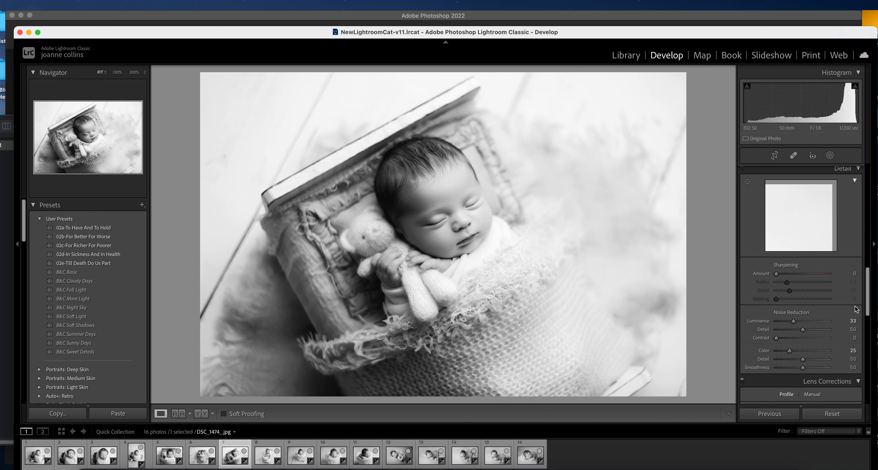
{"action": "left_click_drag", "start_coordinate": [780, 322], "coordinate": [749, 322]}
{"action": "left_click", "coordinate": [786, 322]}
{"action": "left_click_drag", "start_coordinate": [865, 311], "coordinate": [866, 159]}
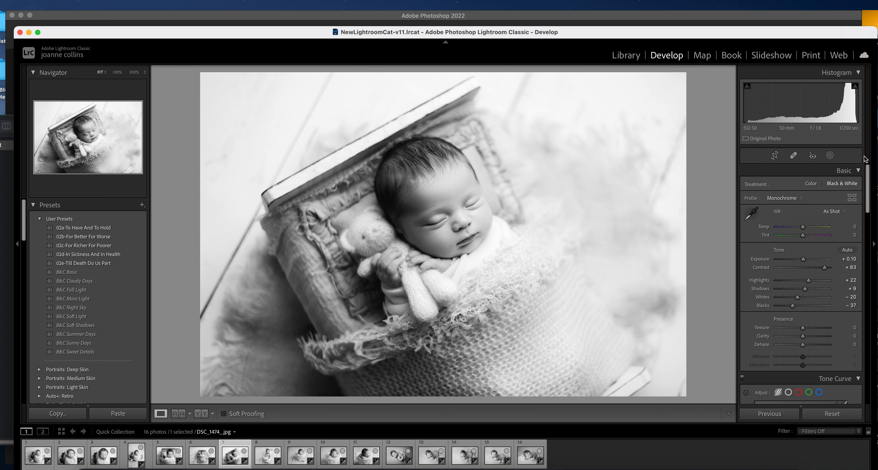
{"action": "key", "text": "Right"}
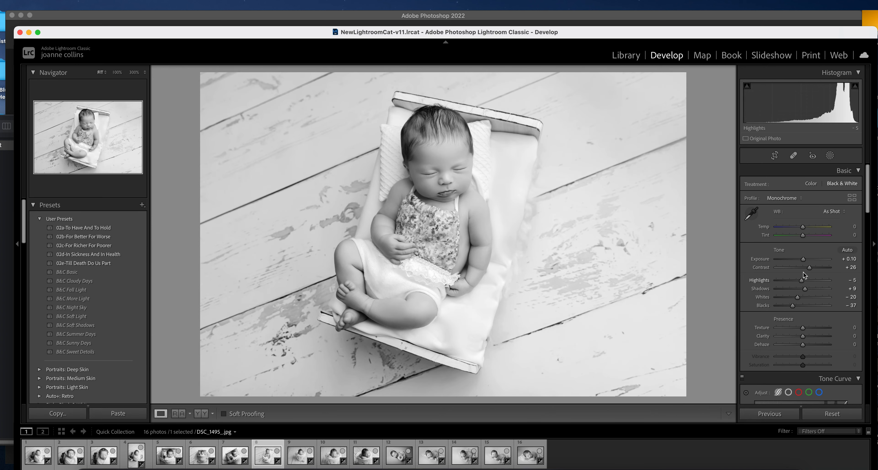
On photo eight, set Exposure to -0.15 and the B&W Orange mix to -5
{"action": "left_click_drag", "start_coordinate": [804, 258], "coordinate": [796, 281]}
{"action": "left_click_drag", "start_coordinate": [867, 210], "coordinate": [859, 281]}
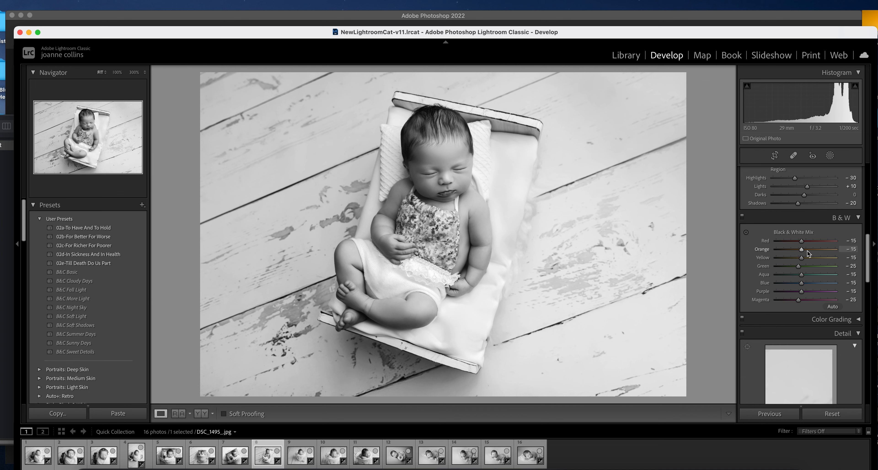
{"action": "left_click_drag", "start_coordinate": [806, 249], "coordinate": [806, 249]}
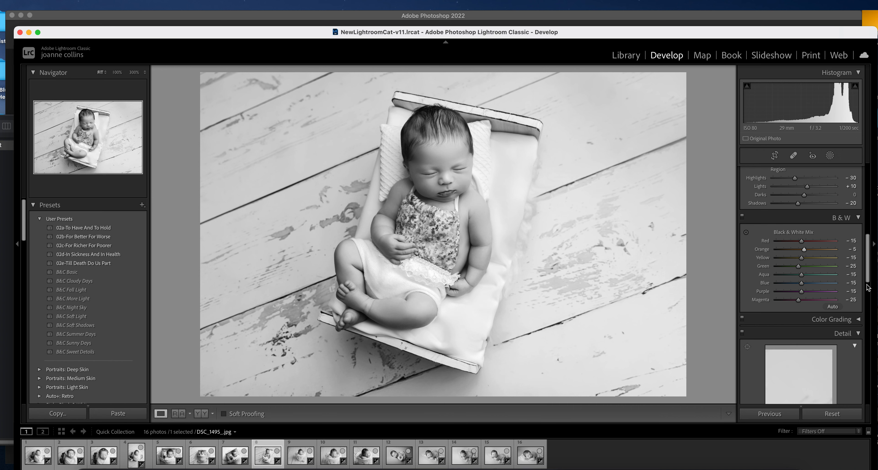
{"action": "key", "text": "Right"}
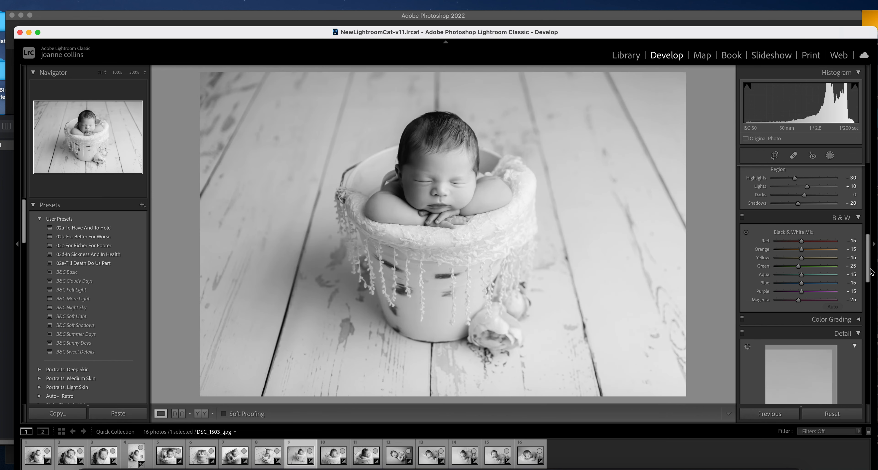
Undo the Orange tweak on photo 9, then raise its Contrast and lift its Shadows
{"action": "left_click_drag", "start_coordinate": [804, 251], "coordinate": [808, 250]}
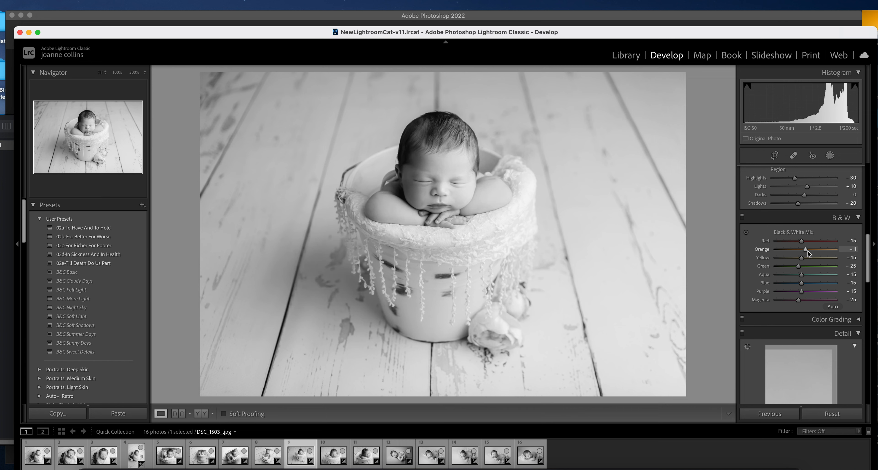
{"action": "key", "text": "super+z"}
{"action": "scroll", "coordinate": [870, 275], "scroll_direction": "up", "scroll_amount": 10}
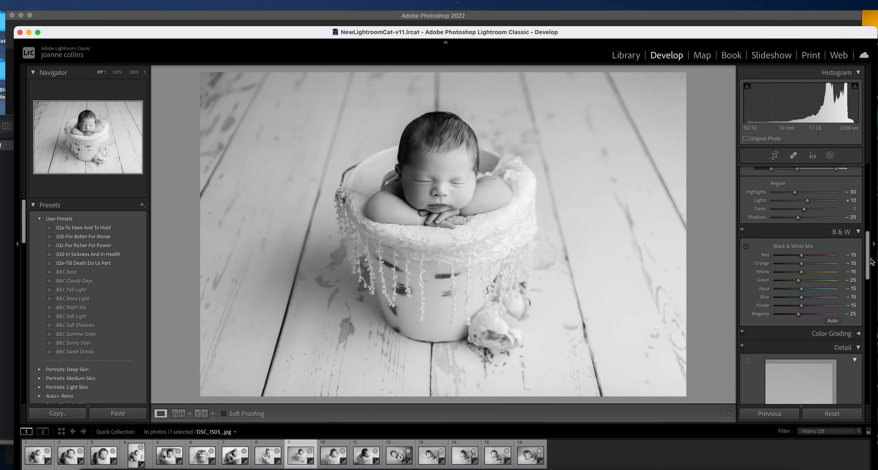
{"action": "left_click", "coordinate": [814, 268]}
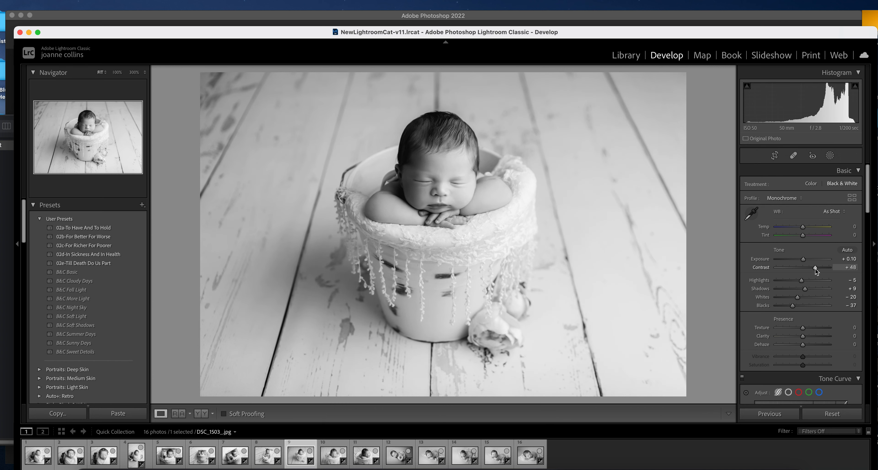
{"action": "left_click", "coordinate": [812, 289]}
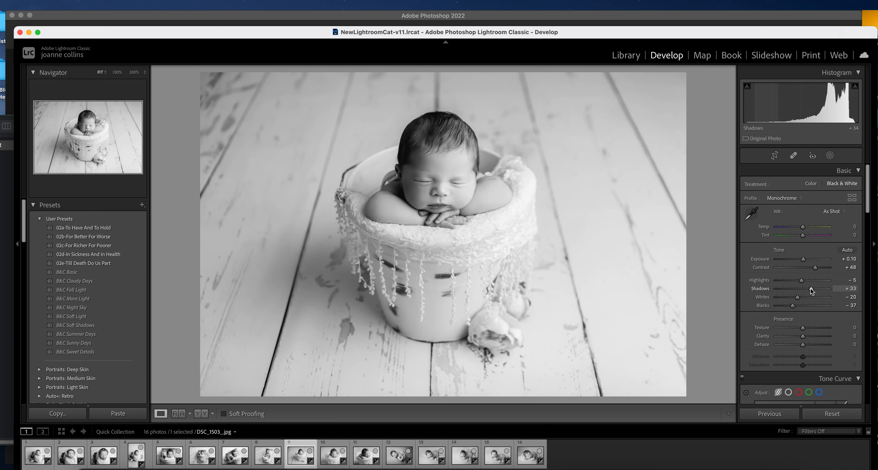
Give photo 10 Contrast +65, Highlights -8 and Shadows +14, then advance to the next photo
{"action": "key", "text": "Right"}
{"action": "left_click", "coordinate": [819, 268]}
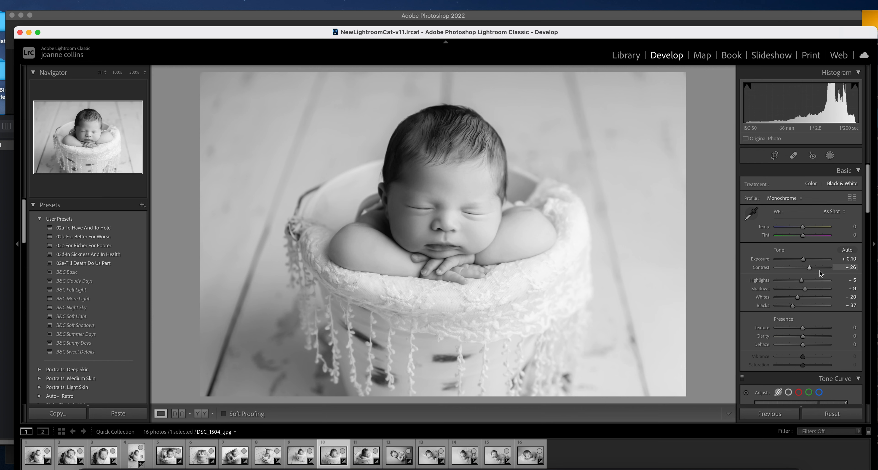
{"action": "mouse_move", "coordinate": [801, 280]}
{"action": "left_mouse_down"}
{"action": "mouse_move", "coordinate": [812, 280]}
{"action": "mouse_move", "coordinate": [806, 290]}
{"action": "mouse_move", "coordinate": [801, 282]}
{"action": "left_mouse_up"}
{"action": "left_click", "coordinate": [810, 290]}
{"action": "left_click", "coordinate": [797, 281]}
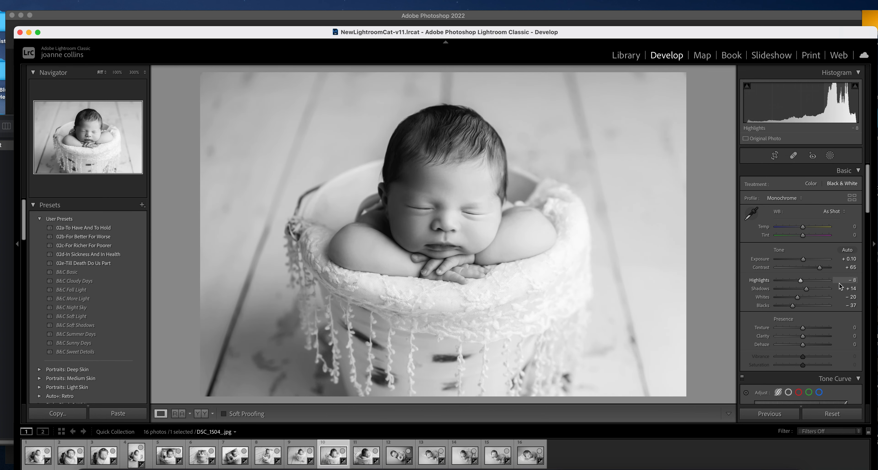
{"action": "key", "text": "Right"}
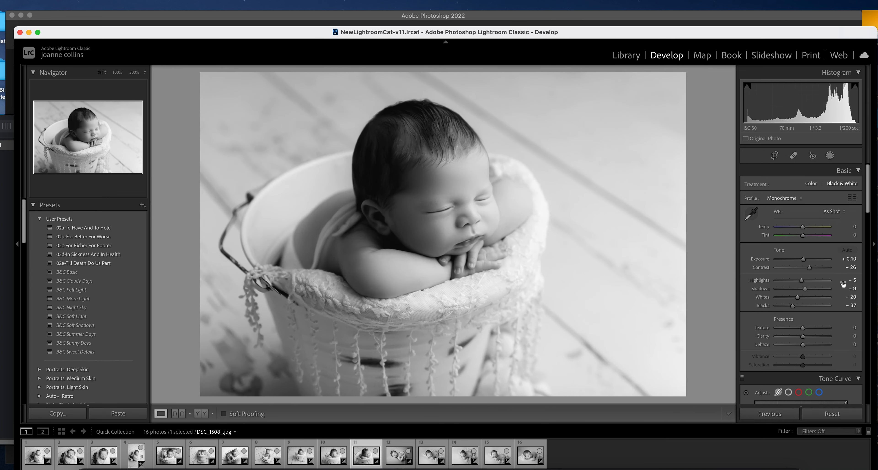
Boost Contrast and slightly lift Shadows on photo 11
{"action": "left_click", "coordinate": [822, 269]}
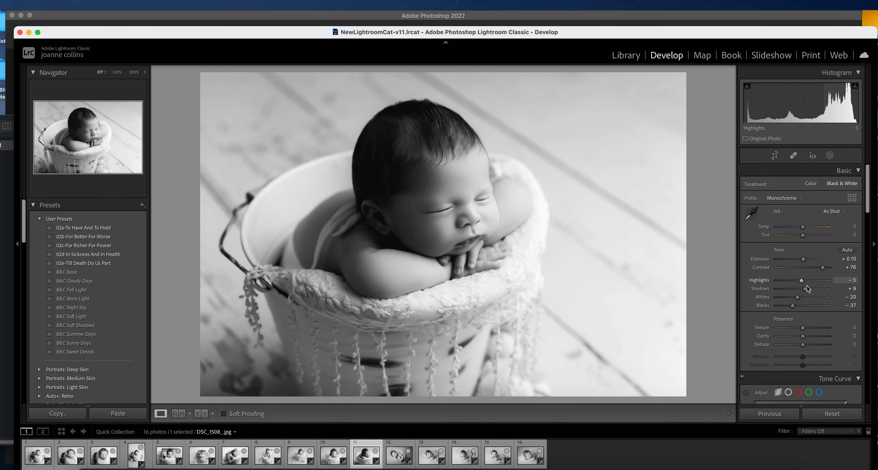
{"action": "mouse_move", "coordinate": [806, 289]}
{"action": "left_mouse_down"}
{"action": "mouse_move", "coordinate": [813, 288]}
{"action": "mouse_move", "coordinate": [806, 285]}
{"action": "left_mouse_up"}
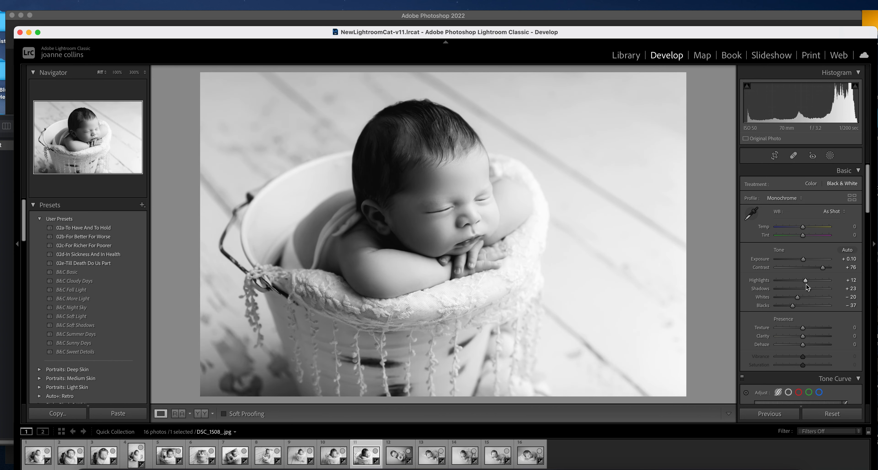
{"action": "key", "text": "Right"}
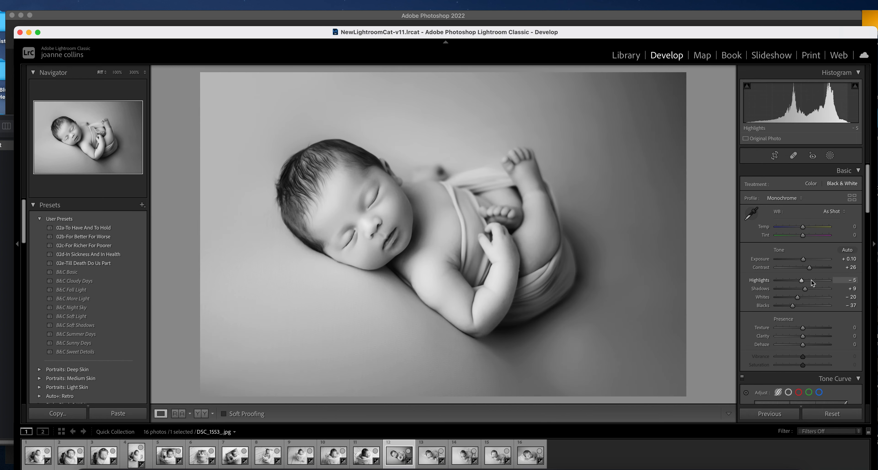
Set the grey-backdrop photo's Contrast to +53 and adjust its luminance noise reduction
{"action": "left_click", "coordinate": [817, 268]}
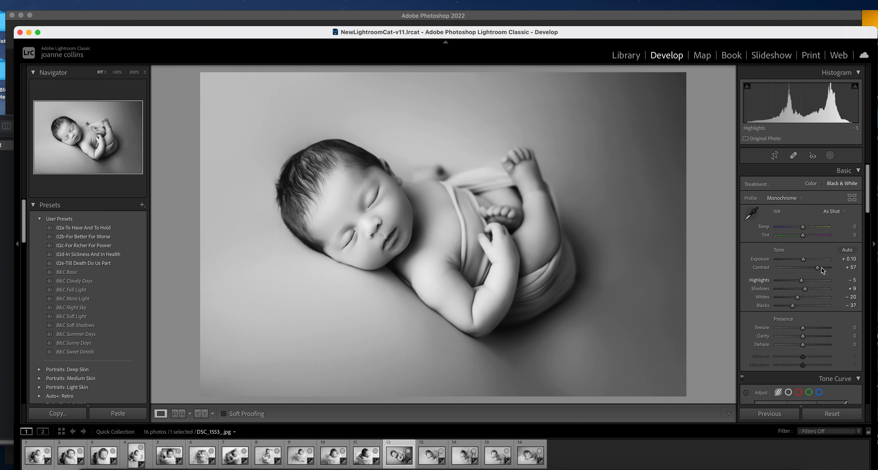
{"action": "left_click", "coordinate": [822, 268]}
{"action": "left_click", "coordinate": [816, 269]}
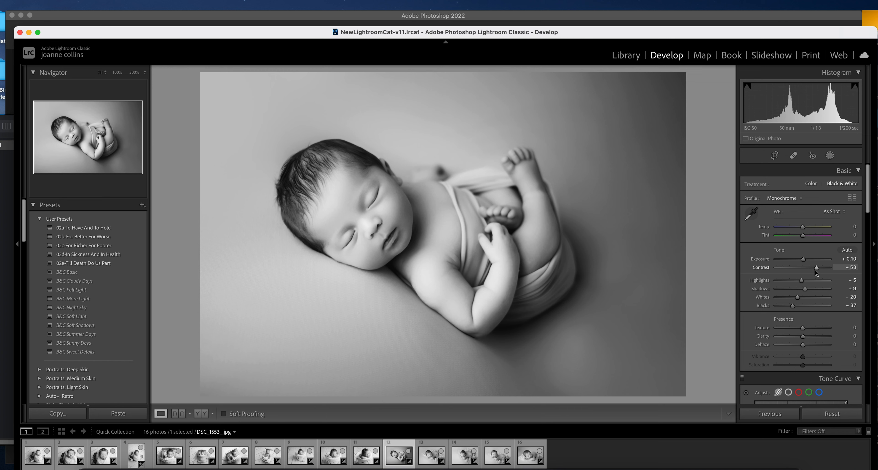
{"action": "left_click_drag", "start_coordinate": [866, 210], "coordinate": [859, 312]}
{"action": "mouse_move", "coordinate": [794, 320]}
{"action": "left_mouse_down"}
{"action": "mouse_move", "coordinate": [770, 322]}
{"action": "mouse_move", "coordinate": [789, 320]}
{"action": "left_mouse_up"}
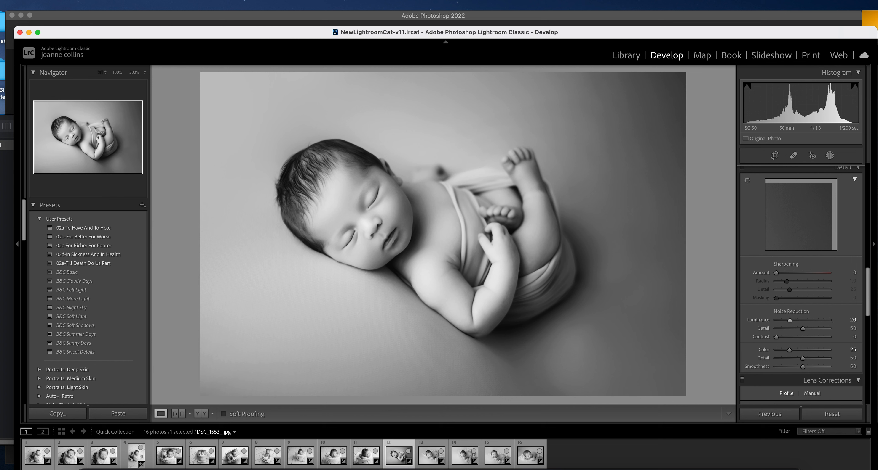
{"action": "left_click_drag", "start_coordinate": [863, 313], "coordinate": [859, 210]}
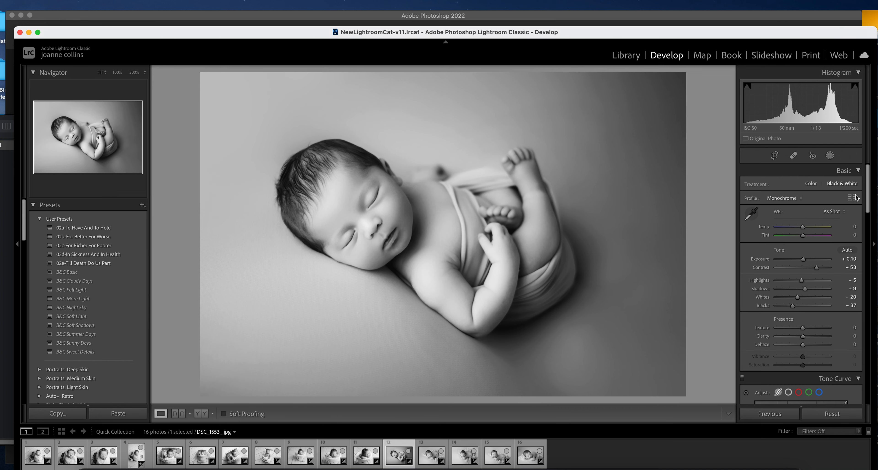
Give the blanket photo Contrast +72, Highlights +7 and Shadows -4
{"action": "key", "text": "Right"}
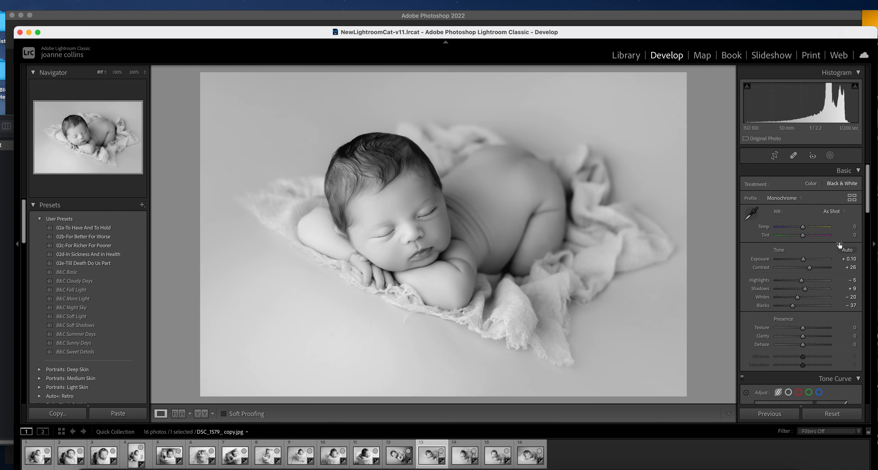
{"action": "left_click_drag", "start_coordinate": [805, 289], "coordinate": [795, 292]}
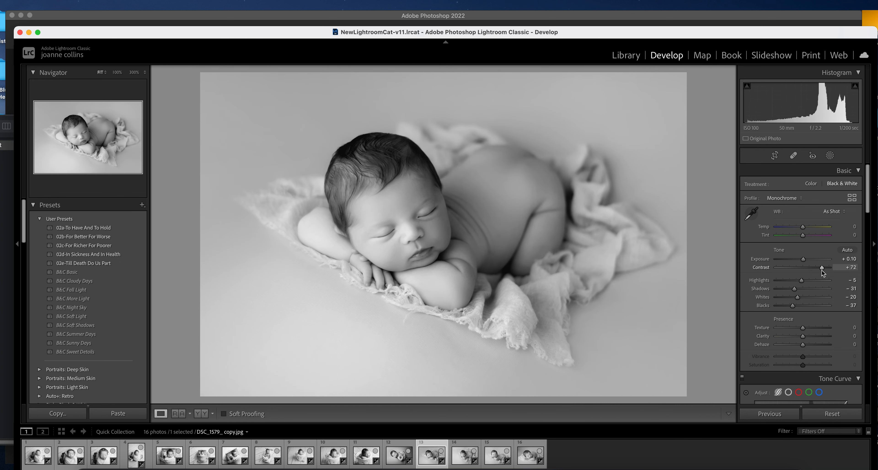
{"action": "left_click", "coordinate": [821, 267]}
{"action": "left_click", "coordinate": [802, 289]}
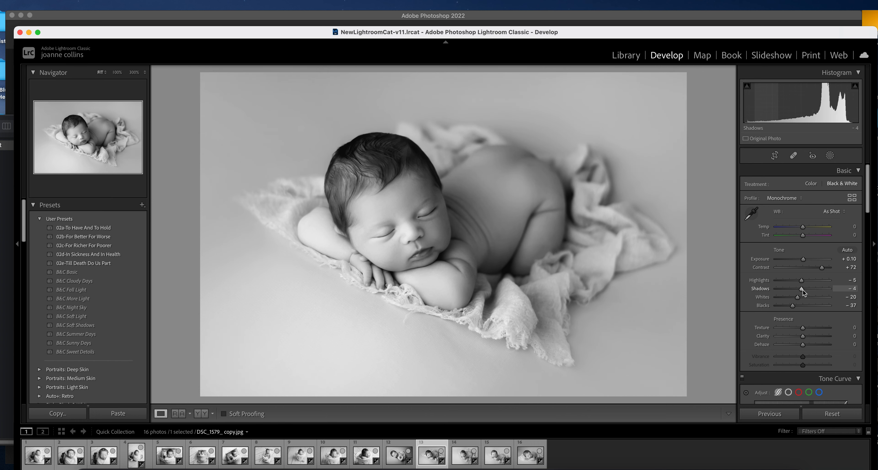
{"action": "left_click_drag", "start_coordinate": [811, 281], "coordinate": [805, 282]}
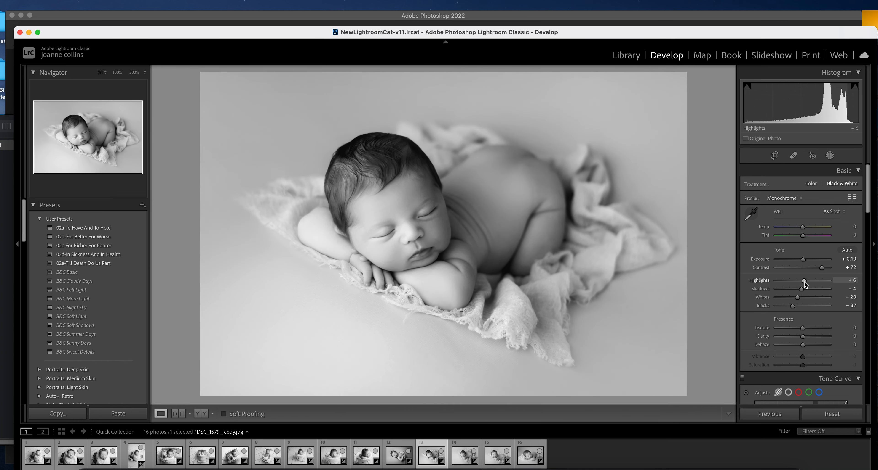
Select photos 13 through 16 together in the filmstrip
{"action": "key", "text": "Right"}
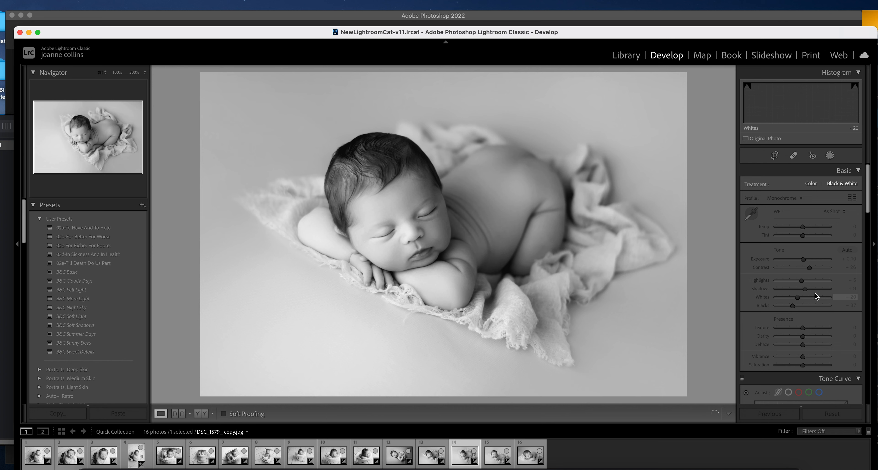
{"action": "left_click", "coordinate": [425, 458]}
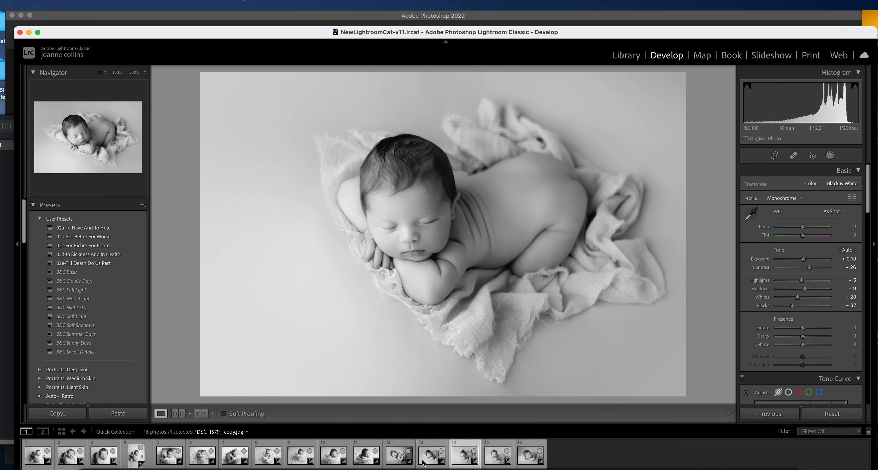
{"action": "left_click", "coordinate": [531, 456], "text": "shift"}
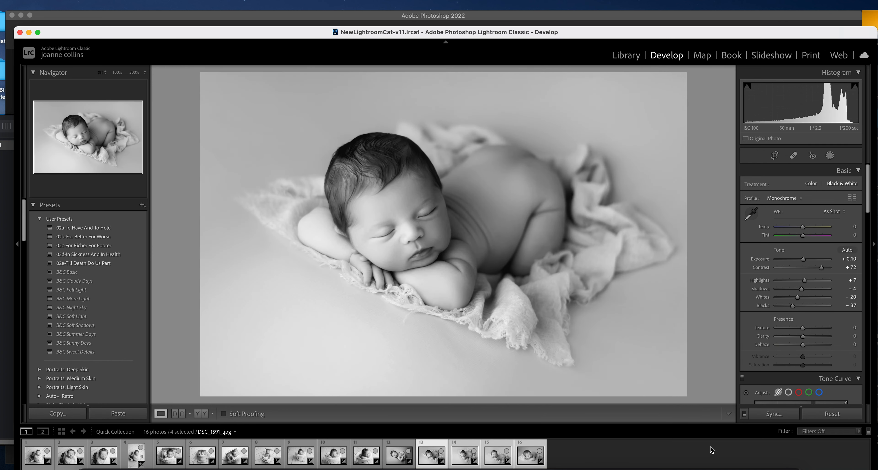
Sync photo 13's edits to the other selected photos, then view photo 14
{"action": "left_click", "coordinate": [781, 415]}
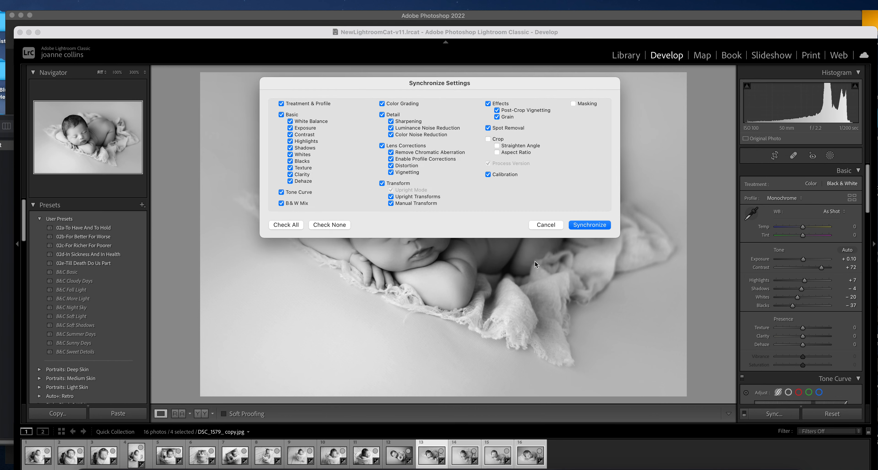
{"action": "left_click", "coordinate": [590, 228]}
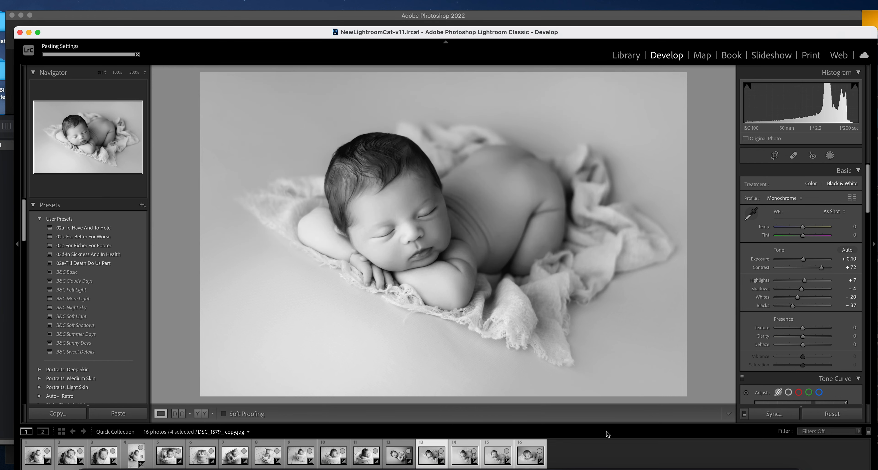
{"action": "left_click", "coordinate": [399, 455]}
{"action": "left_click", "coordinate": [472, 456]}
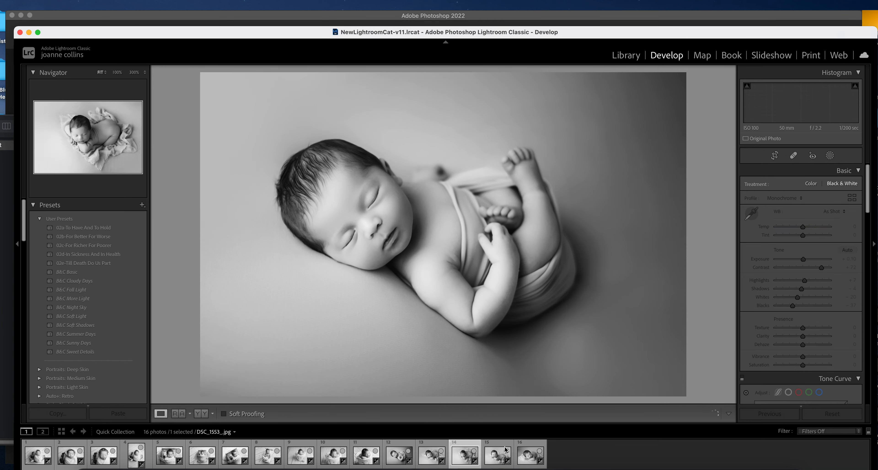
Lower Highlights on photo 14 and set photo 15's Contrast to +88
{"action": "mouse_move", "coordinate": [804, 280]}
{"action": "left_mouse_down"}
{"action": "mouse_move", "coordinate": [792, 282]}
{"action": "mouse_move", "coordinate": [799, 285]}
{"action": "left_mouse_up"}
{"action": "key", "text": "Right"}
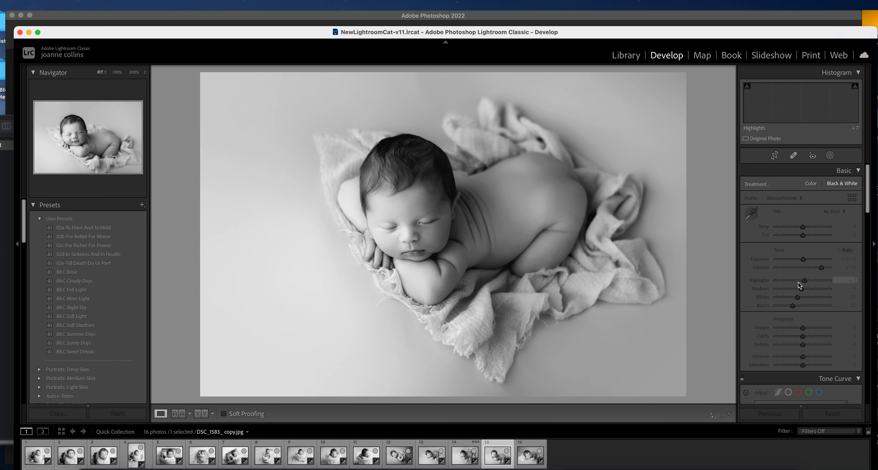
{"action": "left_click_drag", "start_coordinate": [822, 269], "coordinate": [826, 268]}
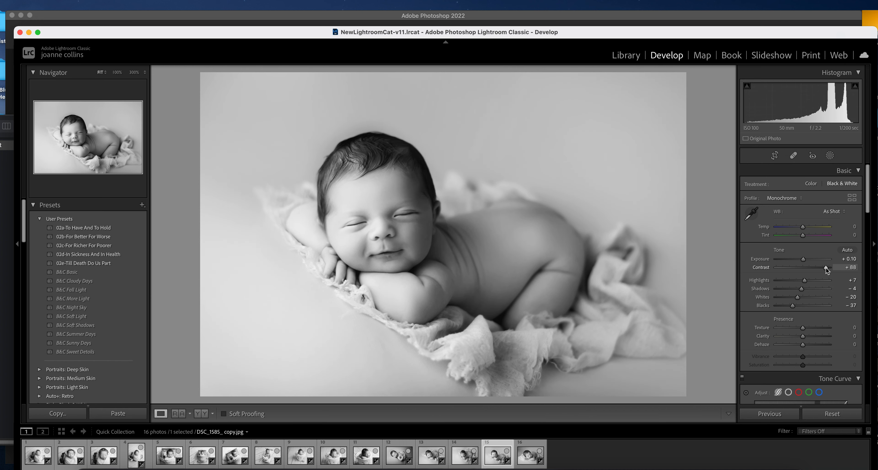
Give photo 16 Highlights +31 and Contrast +75, then return to the Library grid
{"action": "key", "text": "Right"}
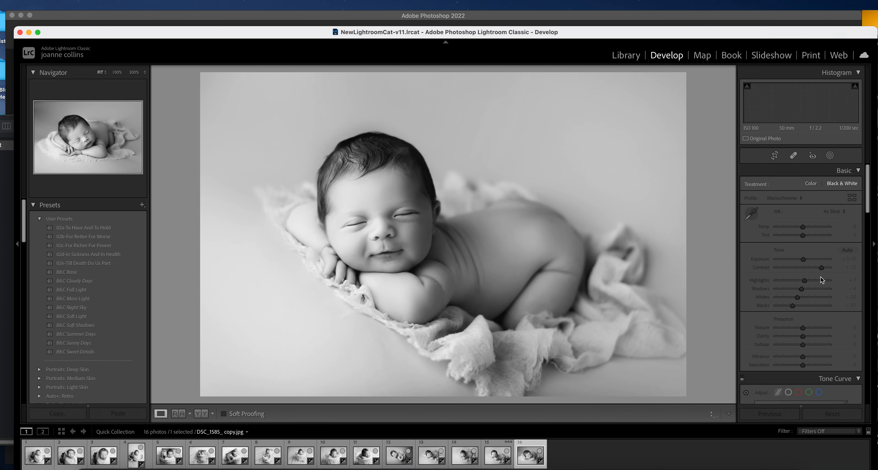
{"action": "left_click", "coordinate": [811, 280]}
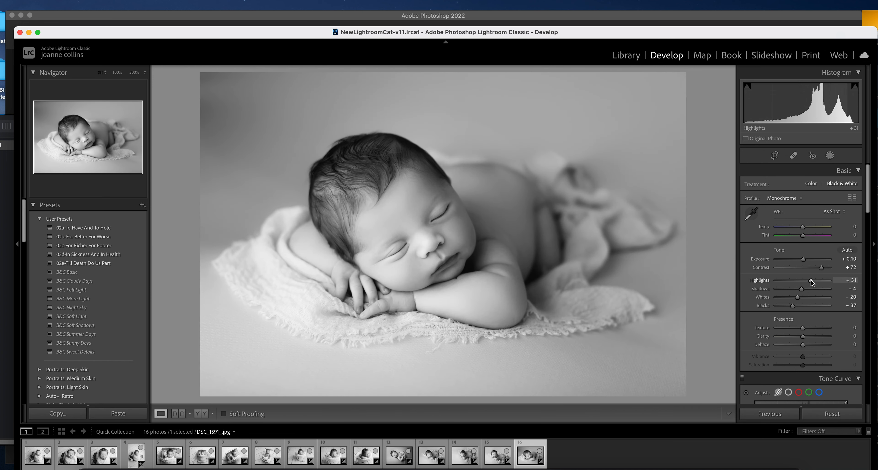
{"action": "left_click", "coordinate": [822, 269]}
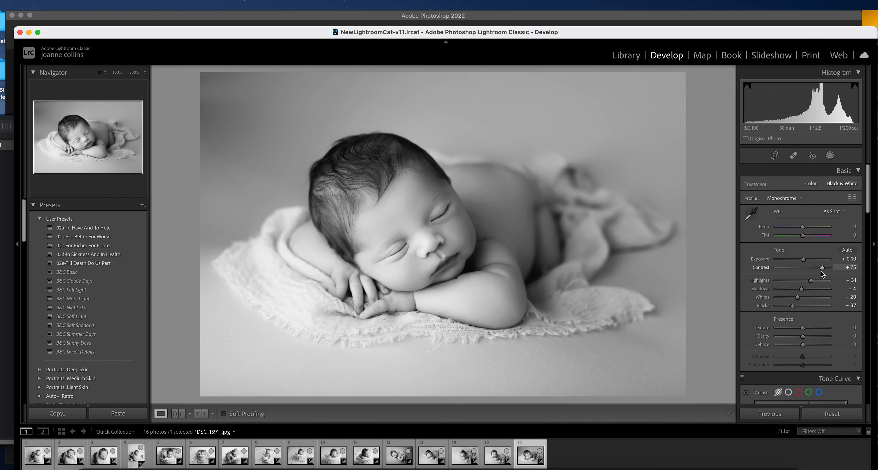
{"action": "left_click", "coordinate": [623, 58]}
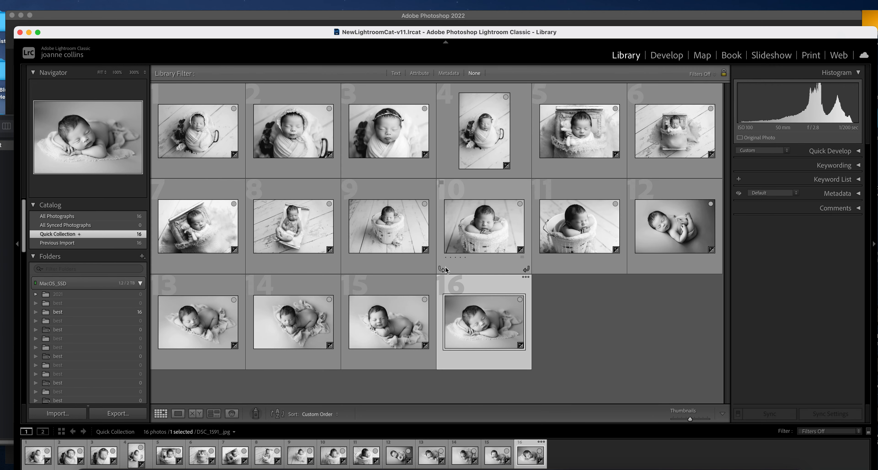
Select all 16 photos and export them using a custom Filename + 'bw' naming template
{"action": "key", "text": "super+a"}
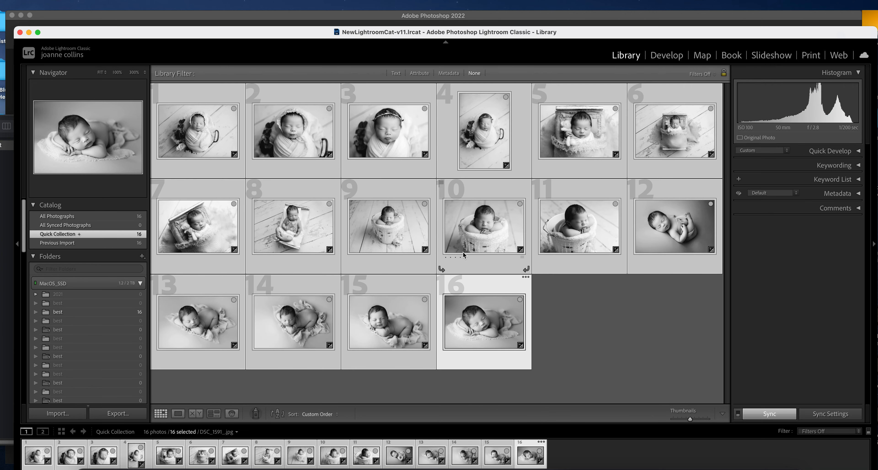
{"action": "left_click", "coordinate": [118, 414]}
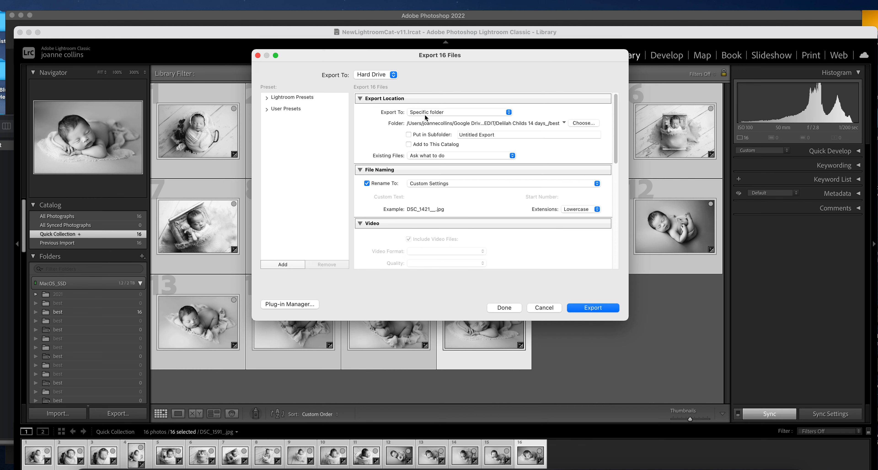
{"action": "left_click", "coordinate": [511, 184]}
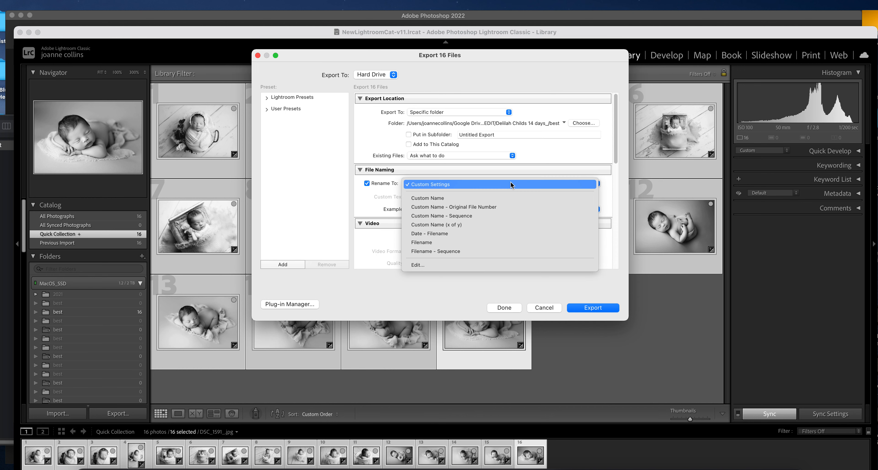
{"action": "left_click", "coordinate": [444, 265]}
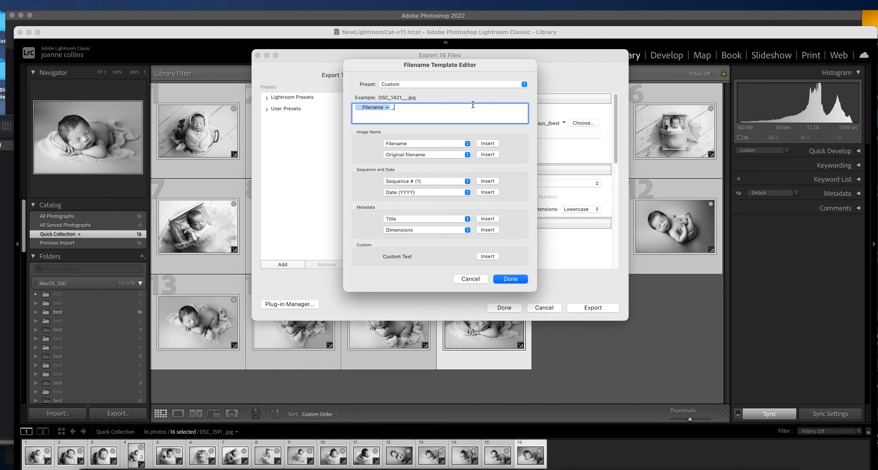
{"action": "key", "text": "BackSpace"}
{"action": "type", "text": "bw"}
{"action": "left_click", "coordinate": [522, 281]}
{"action": "scroll", "coordinate": [541, 236], "scroll_direction": "down", "scroll_amount": 10}
{"action": "scroll", "coordinate": [551, 225], "scroll_direction": "down", "scroll_amount": 3}
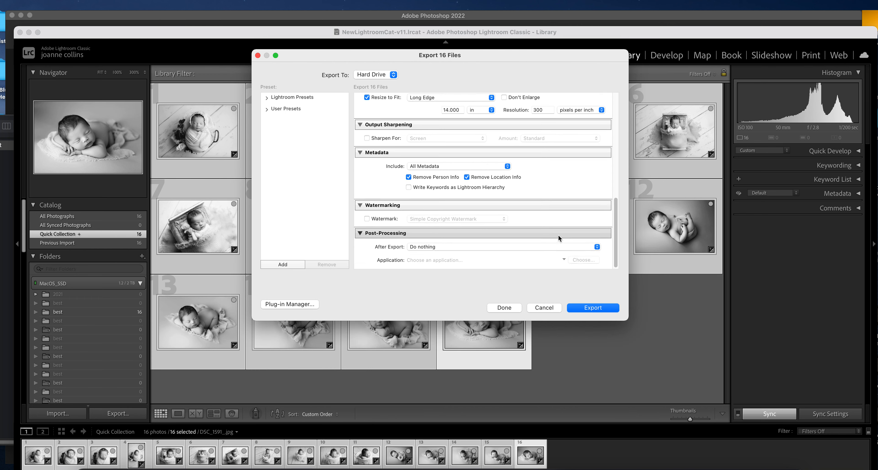
{"action": "left_click", "coordinate": [596, 307]}
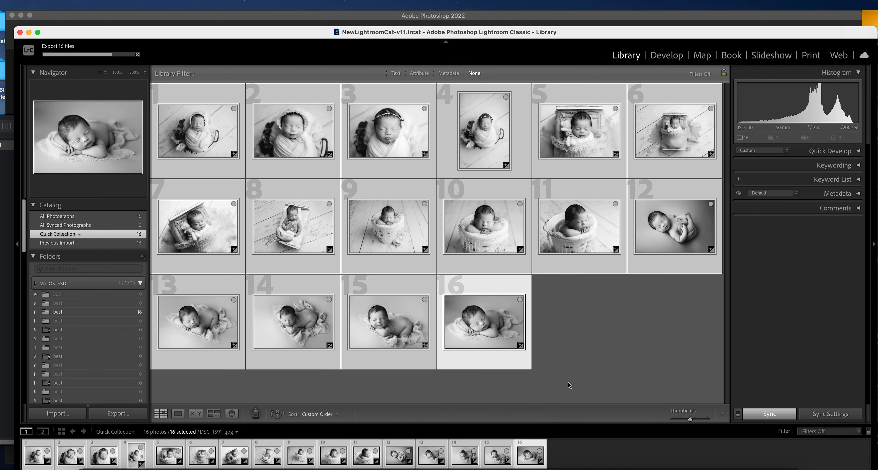
Switch to Adobe Bridge, reposition its window, and select all 32 files in the best folder
{"action": "left_click", "coordinate": [587, 465]}
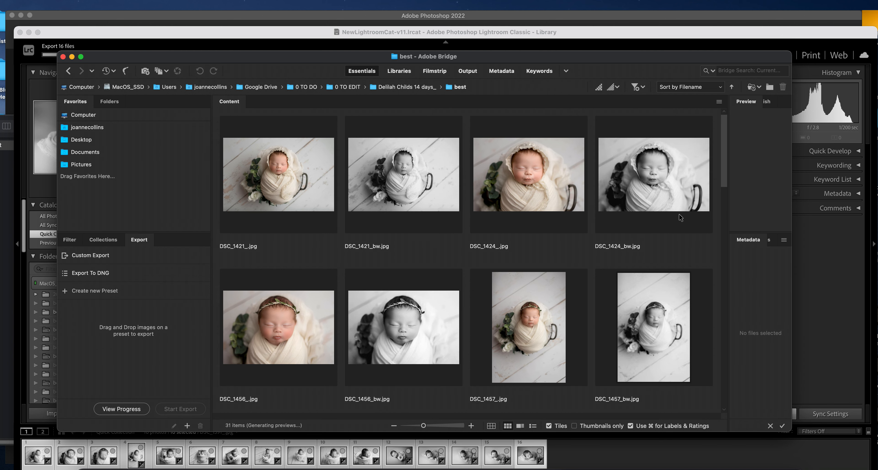
{"action": "left_click_drag", "start_coordinate": [726, 180], "coordinate": [715, 117]}
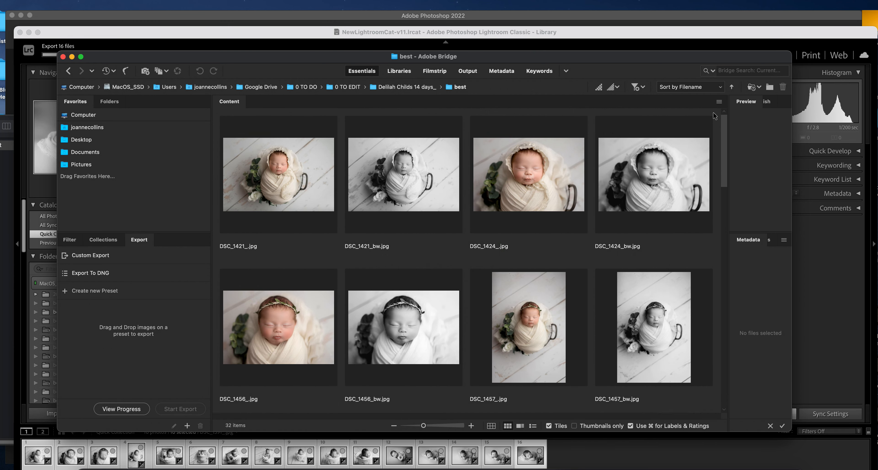
{"action": "mouse_move", "coordinate": [300, 57]}
{"action": "left_mouse_down"}
{"action": "mouse_move", "coordinate": [315, 192]}
{"action": "mouse_move", "coordinate": [301, 65]}
{"action": "left_mouse_up"}
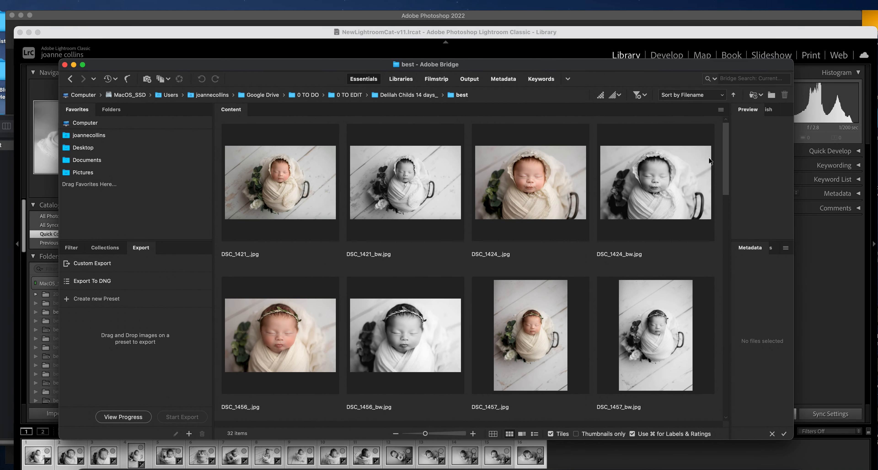
{"action": "left_click_drag", "start_coordinate": [724, 151], "coordinate": [730, 407]}
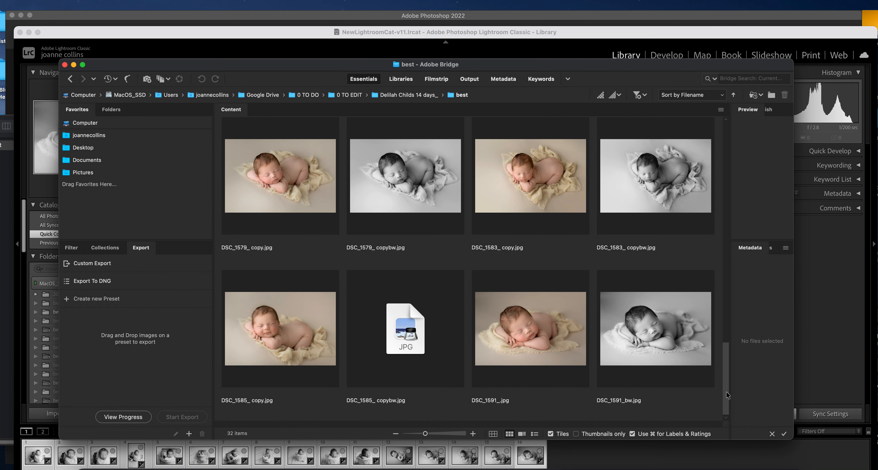
{"action": "left_click_drag", "start_coordinate": [727, 396], "coordinate": [729, 120]}
{"action": "left_click", "coordinate": [304, 189]}
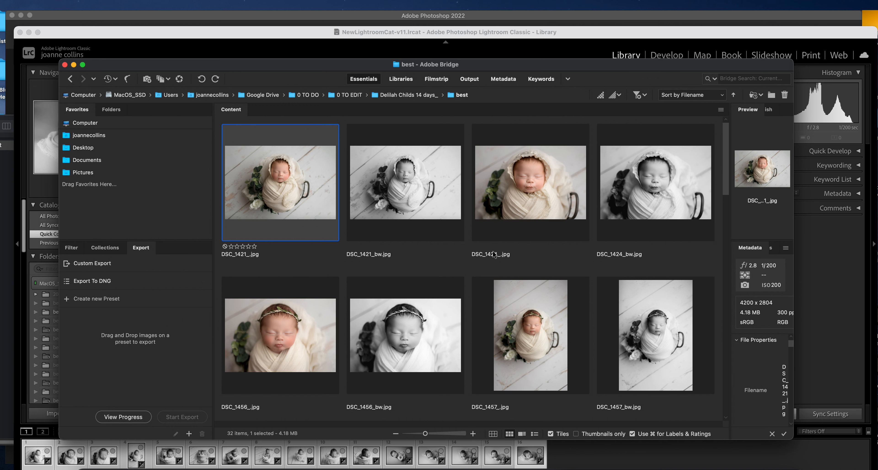
{"action": "key", "text": "super+a"}
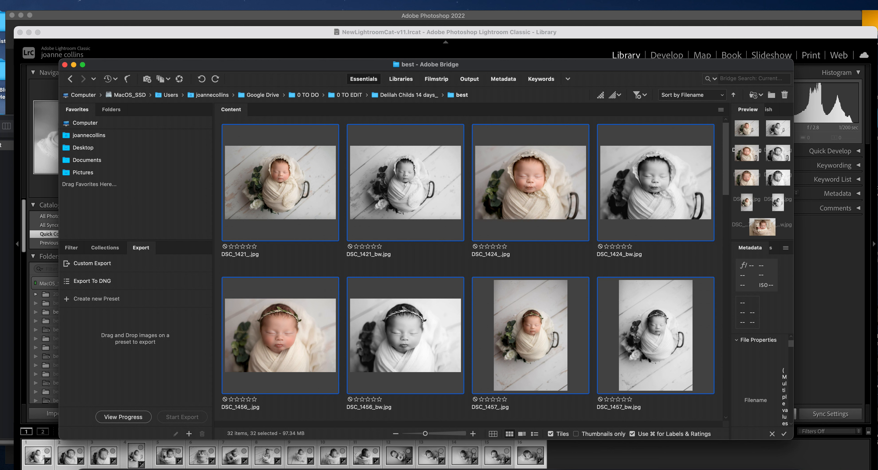
Batch rename all 32 files to the baby's name plus '14 days_' with sequence numbers starting at 1
{"action": "left_click", "coordinate": [196, 0]}
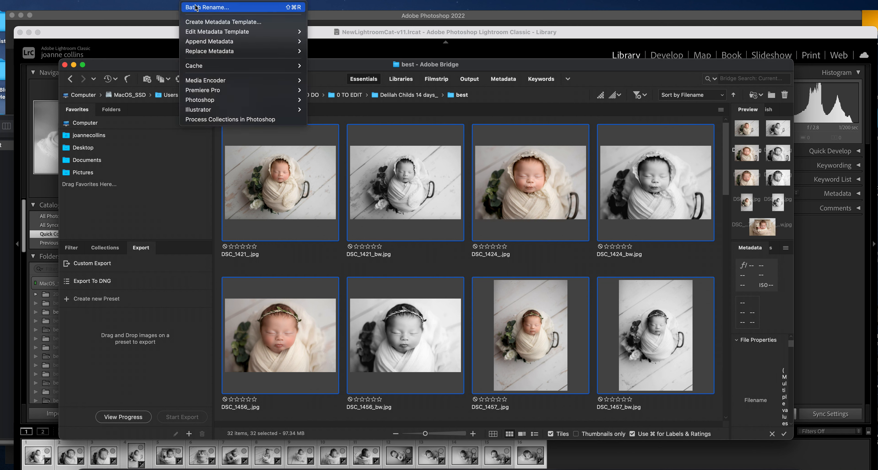
{"action": "left_click", "coordinate": [196, 7]}
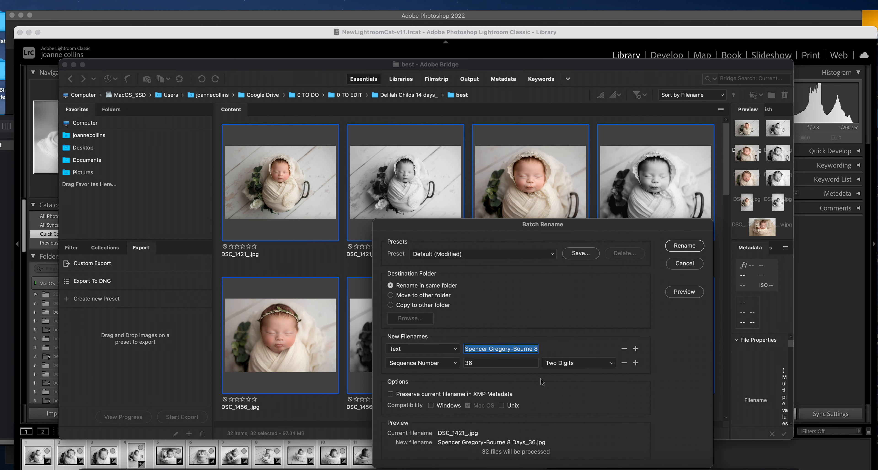
{"action": "key", "text": "BackSpace"}
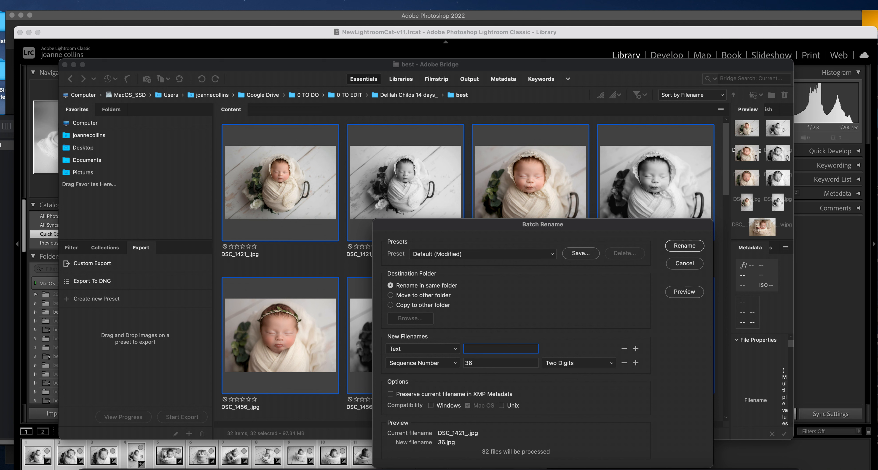
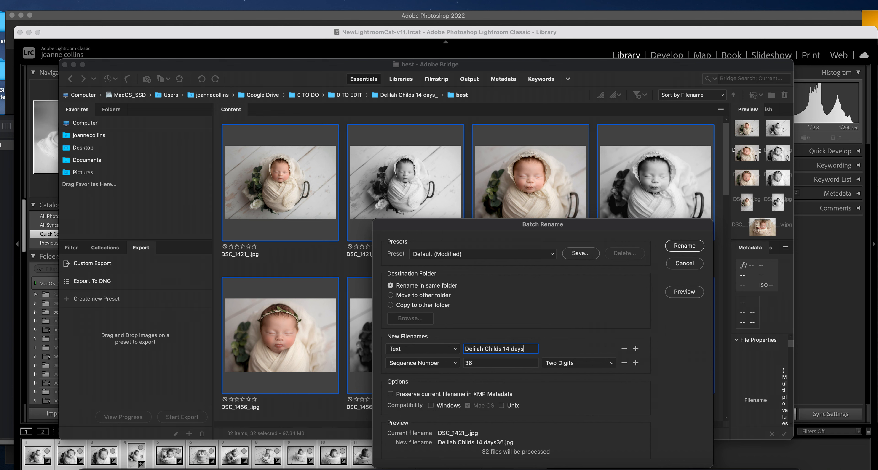
{"action": "type", "text": "_"}
{"action": "left_click_drag", "start_coordinate": [498, 362], "coordinate": [459, 364]}
{"action": "type", "text": "1"}
{"action": "left_click", "coordinate": [679, 245]}
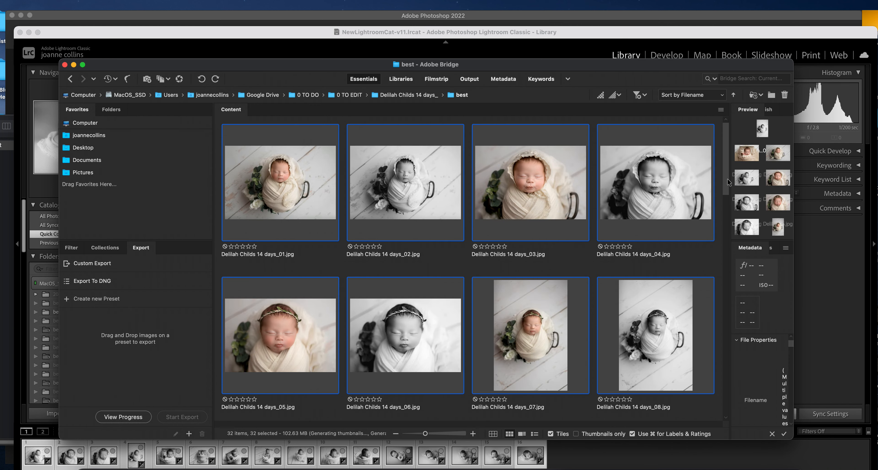
{"action": "scroll", "coordinate": [726, 184], "scroll_direction": "down", "scroll_amount": 3}
{"action": "scroll", "coordinate": [736, 236], "scroll_direction": "down", "scroll_amount": 10}
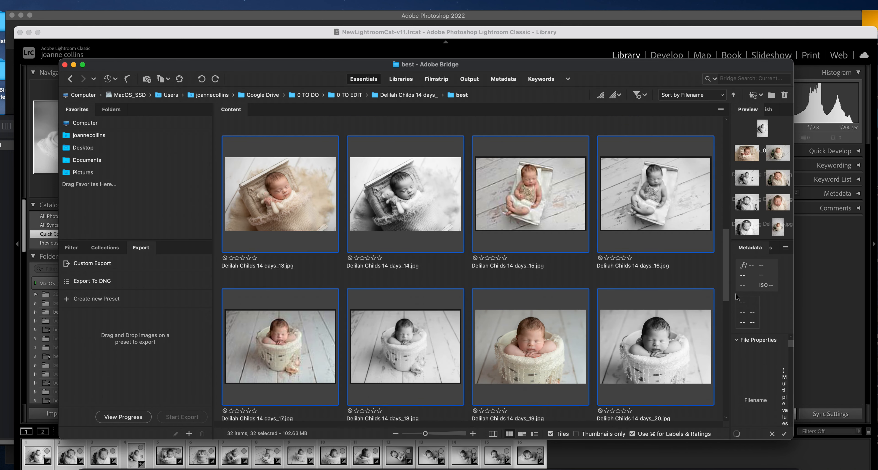
{"action": "scroll", "coordinate": [740, 315], "scroll_direction": "down", "scroll_amount": 10}
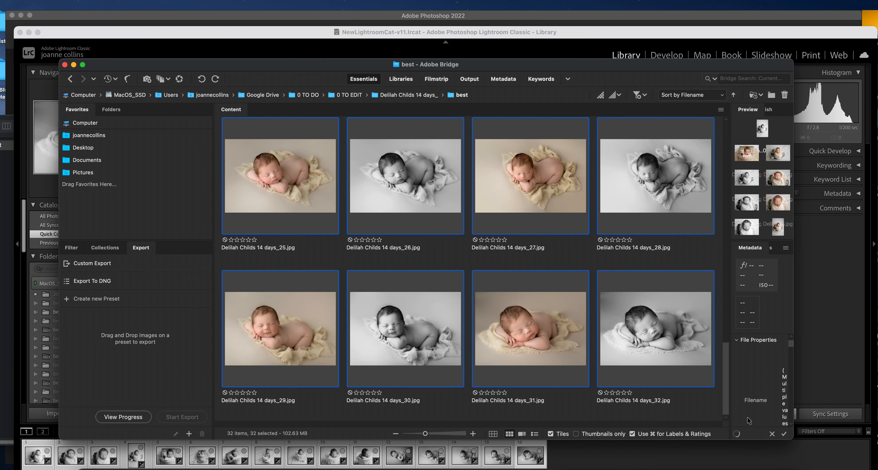
{"action": "key", "text": "super+shift+5"}
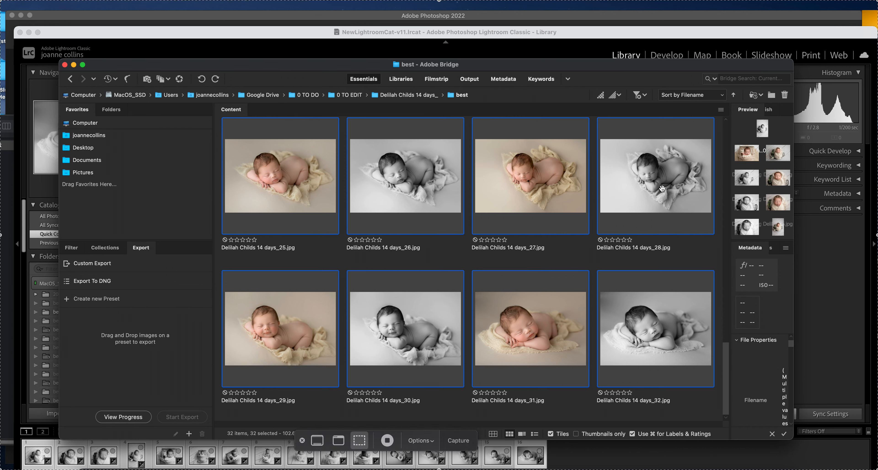